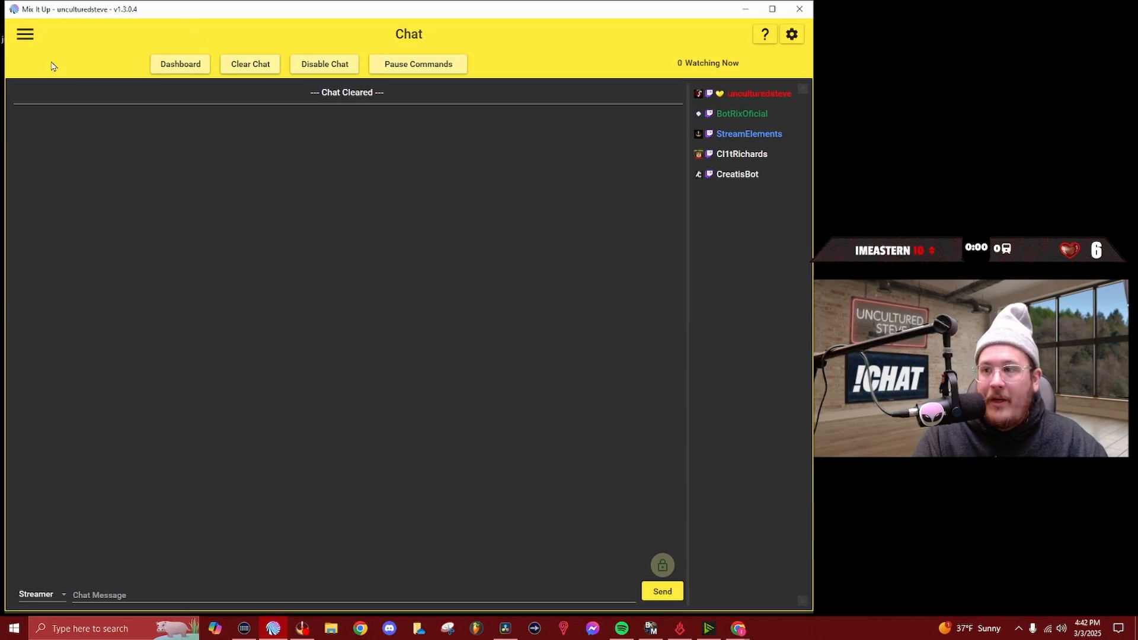
Create a new action group named chance2
{"action": "left_click", "coordinate": [27, 35]}
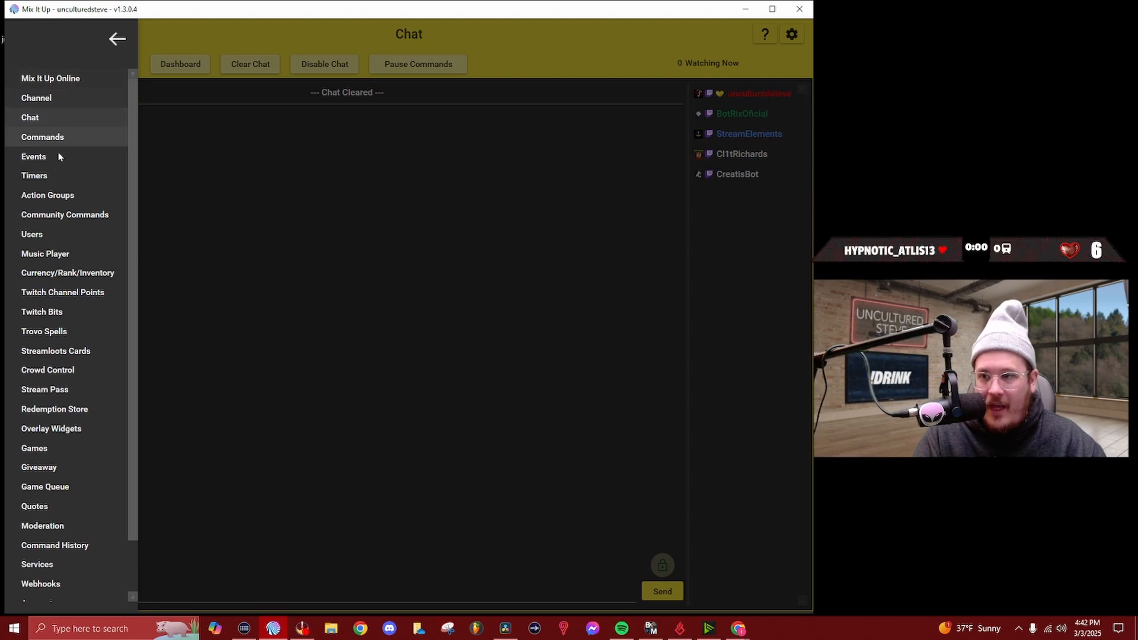
{"action": "left_click", "coordinate": [47, 196]}
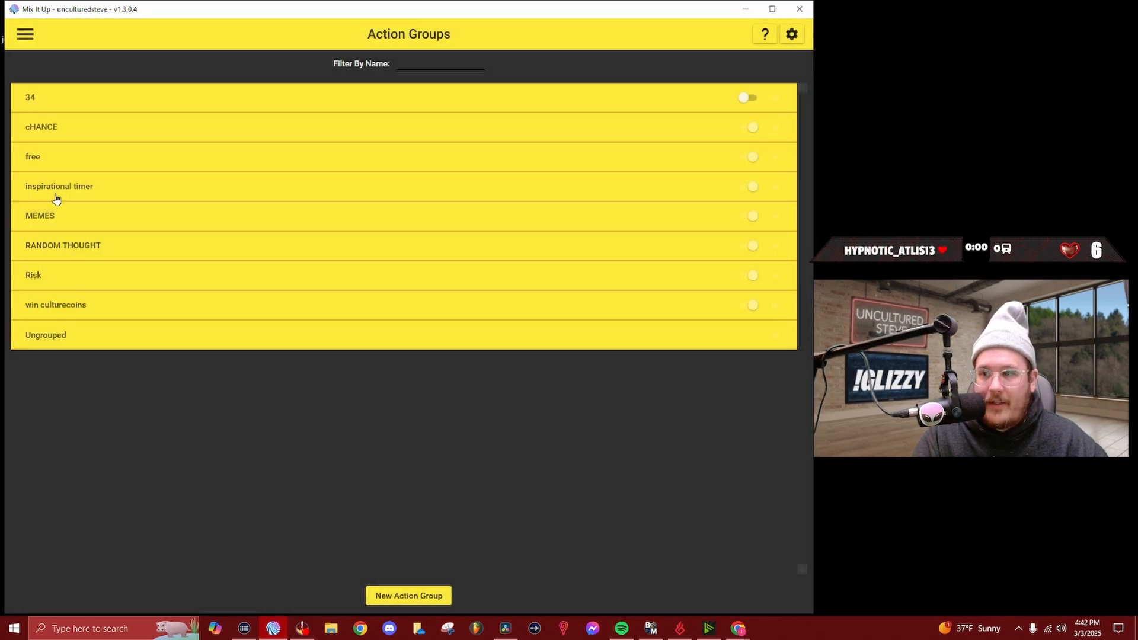
{"action": "left_click", "coordinate": [412, 597]}
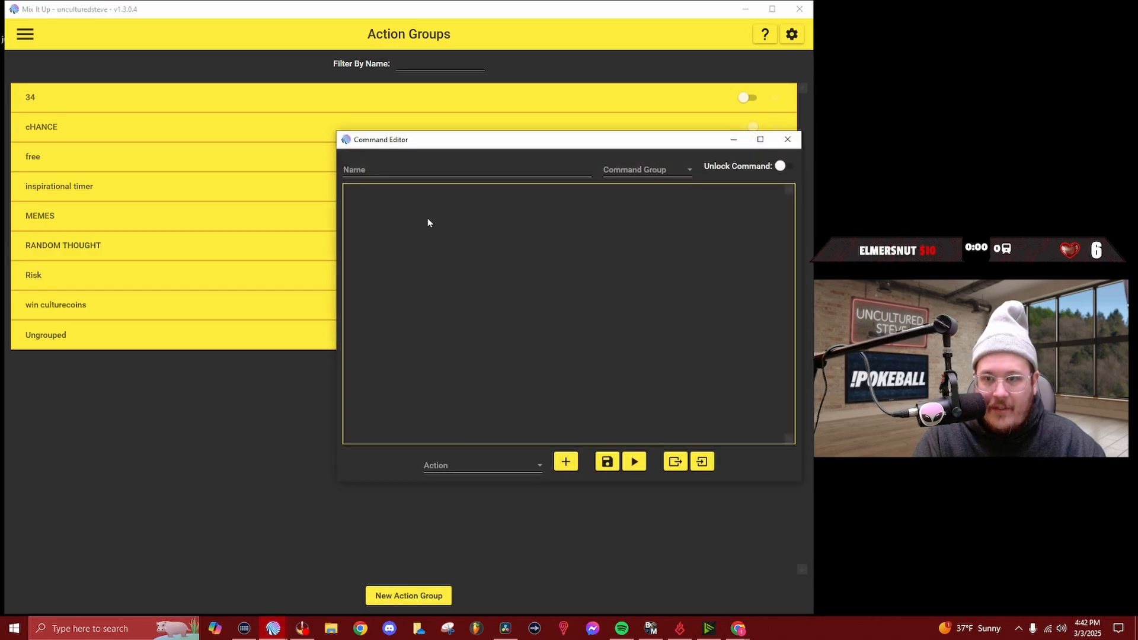
{"action": "left_click", "coordinate": [396, 171]}
{"action": "type", "text": "chance"}
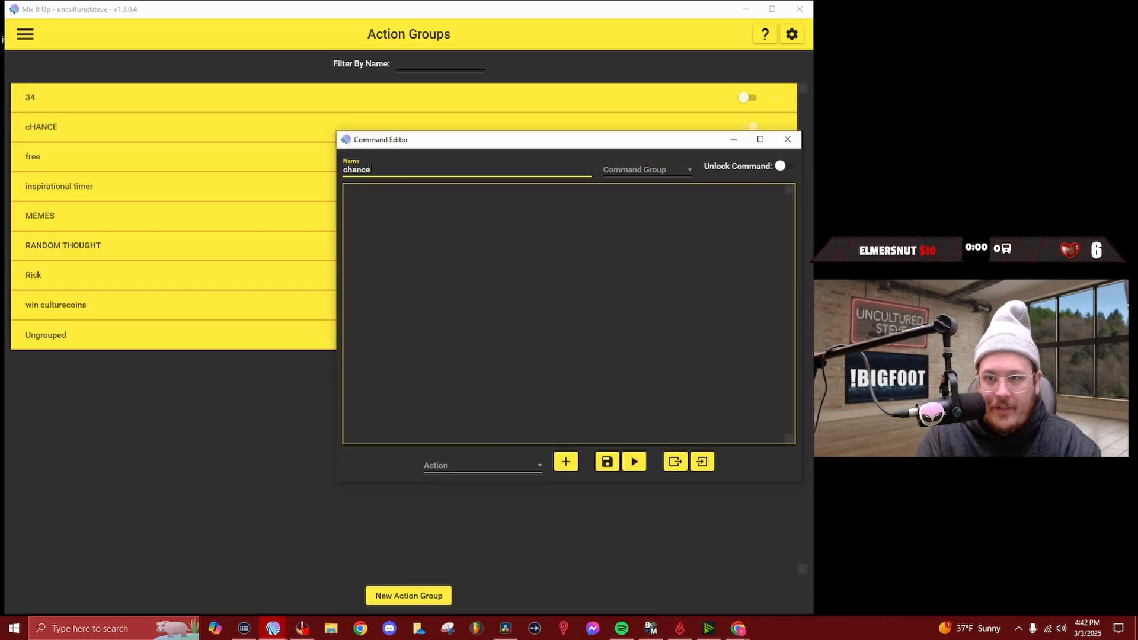
{"action": "type", "text": "2"}
{"action": "left_click", "coordinate": [445, 268]}
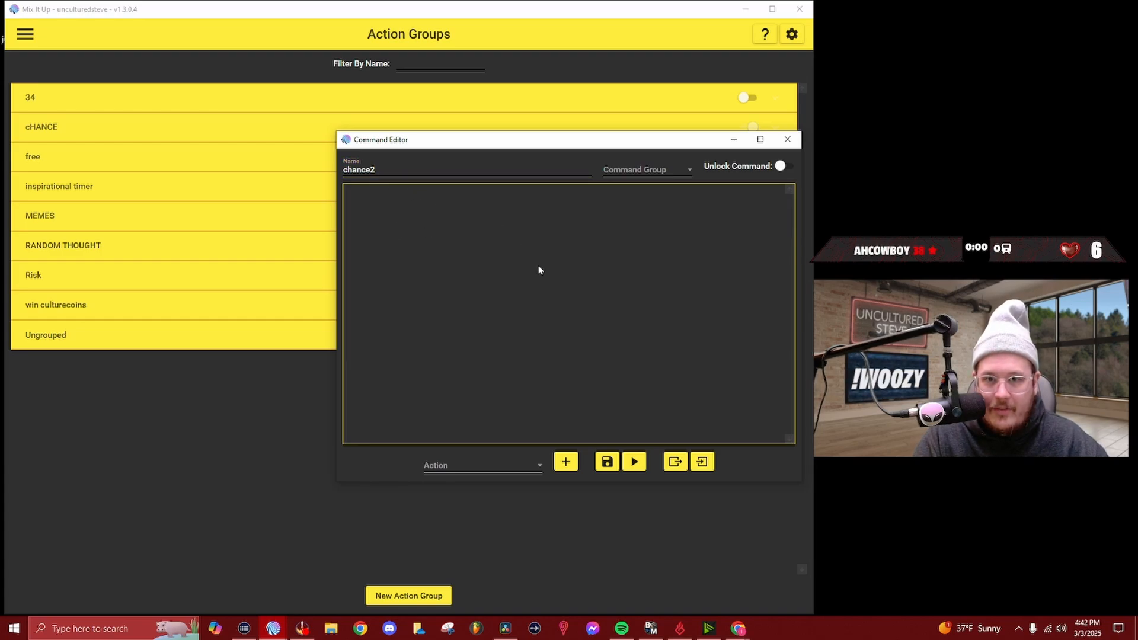
Add a Random action with an amount of 1 to the chance2 action group
{"action": "left_click", "coordinate": [456, 462]}
{"action": "scroll", "coordinate": [483, 331], "scroll_direction": "down", "scroll_amount": 5}
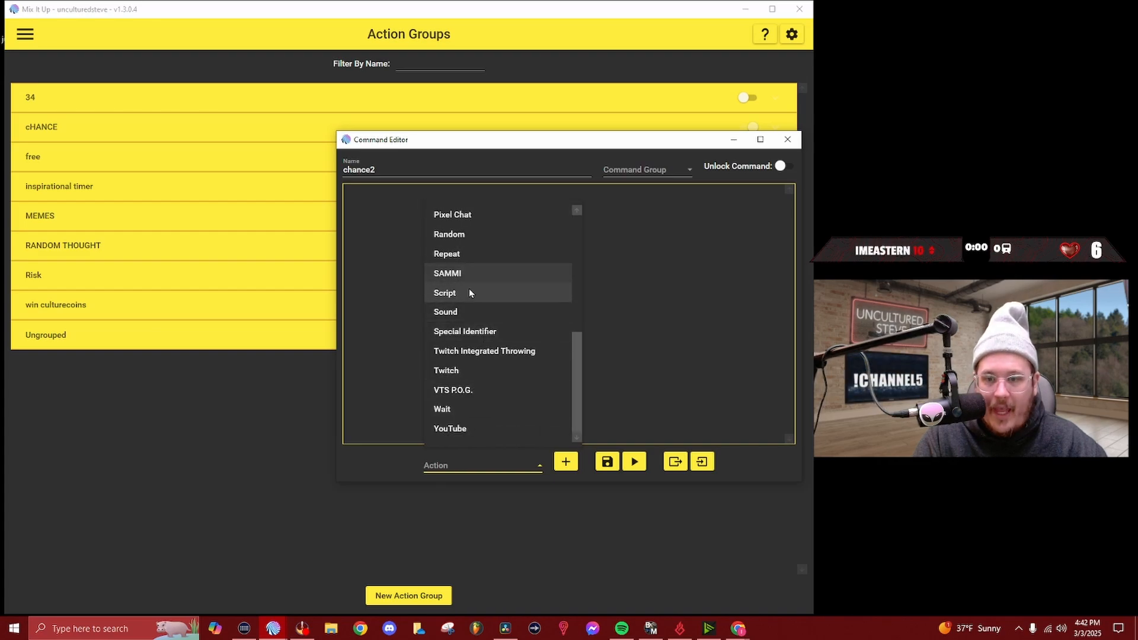
{"action": "left_click", "coordinate": [475, 235]}
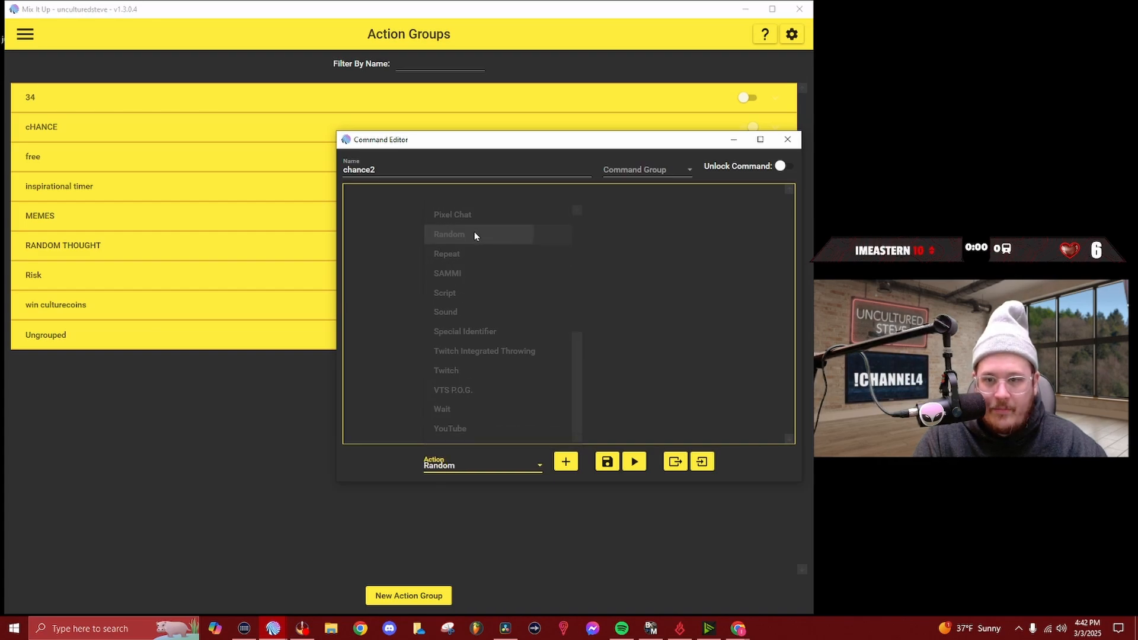
{"action": "left_click", "coordinate": [566, 462]}
{"action": "left_click", "coordinate": [409, 237]}
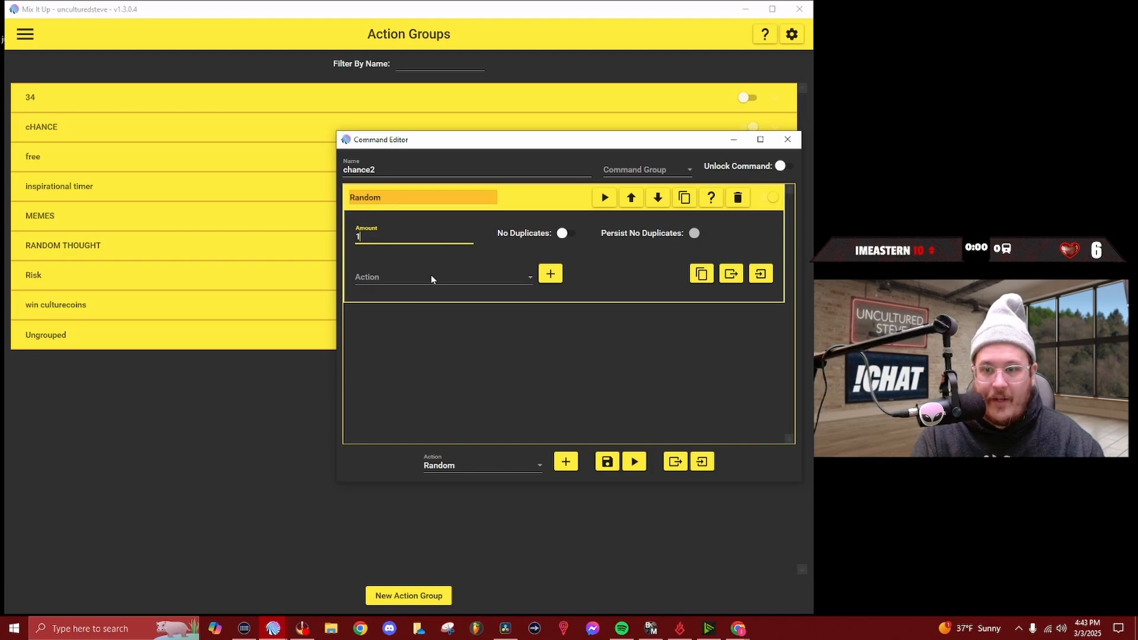
Add a Group action inside the Random action
{"action": "left_click", "coordinate": [384, 279]}
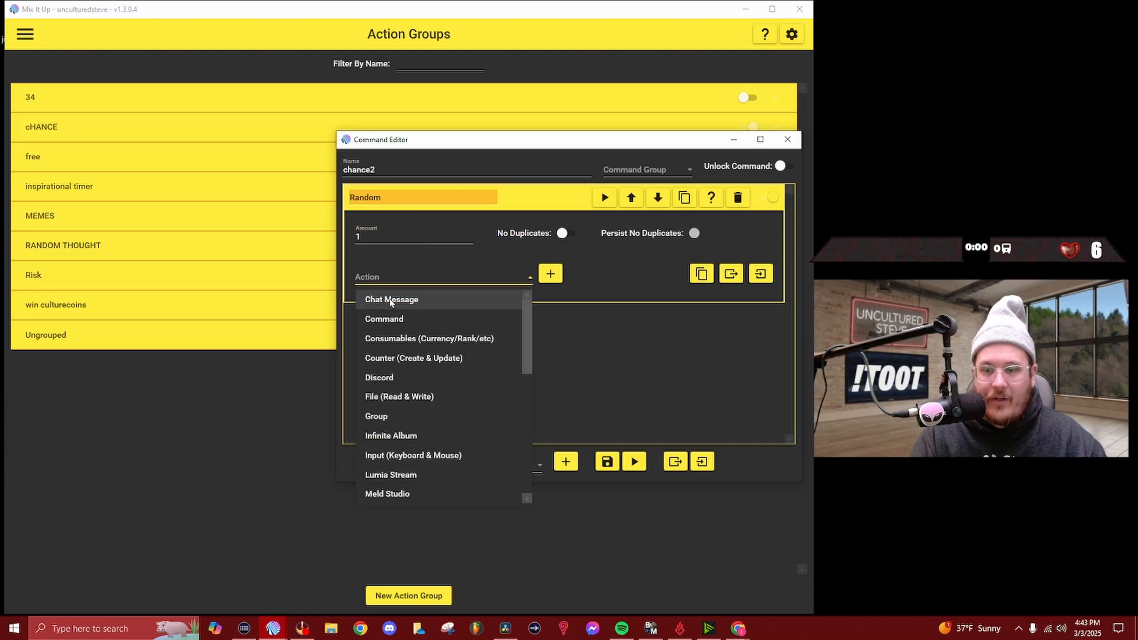
{"action": "left_click", "coordinate": [386, 417]}
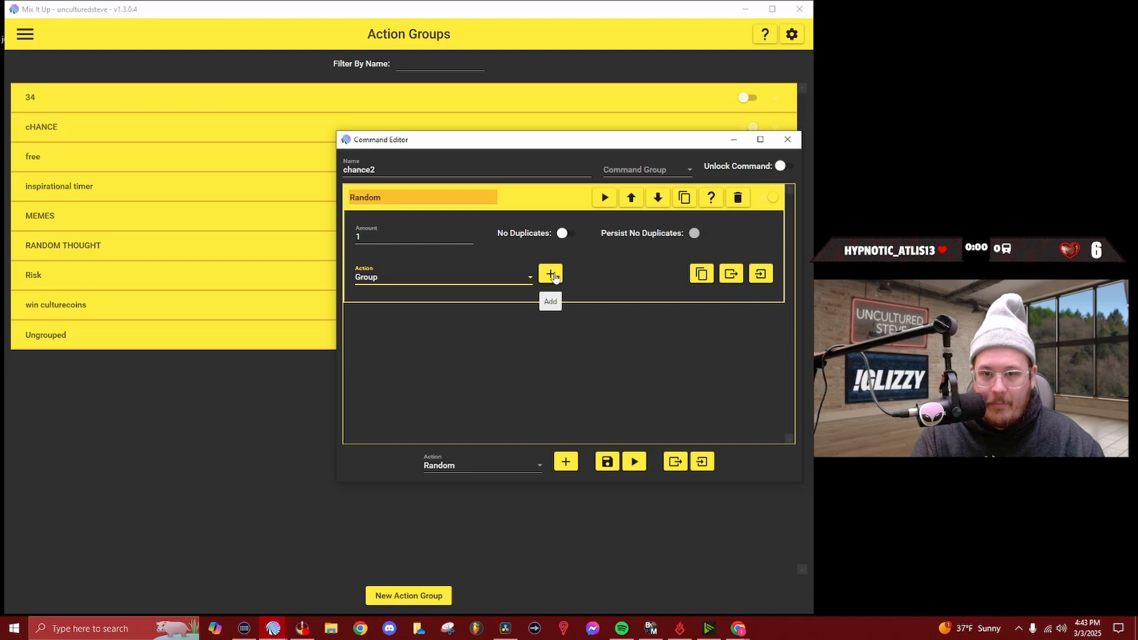
{"action": "left_click", "coordinate": [551, 275]}
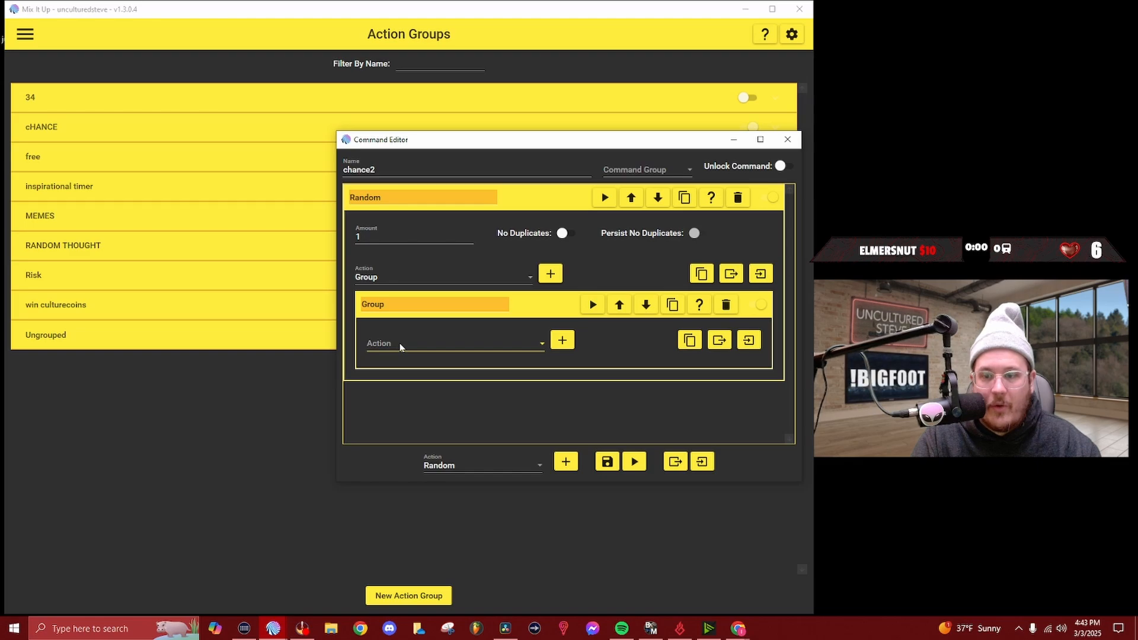
Add a Chat Message action inside the group with the text "@$username is winning 1 culture coin!"
{"action": "left_click", "coordinate": [400, 345]}
{"action": "left_click", "coordinate": [414, 367]}
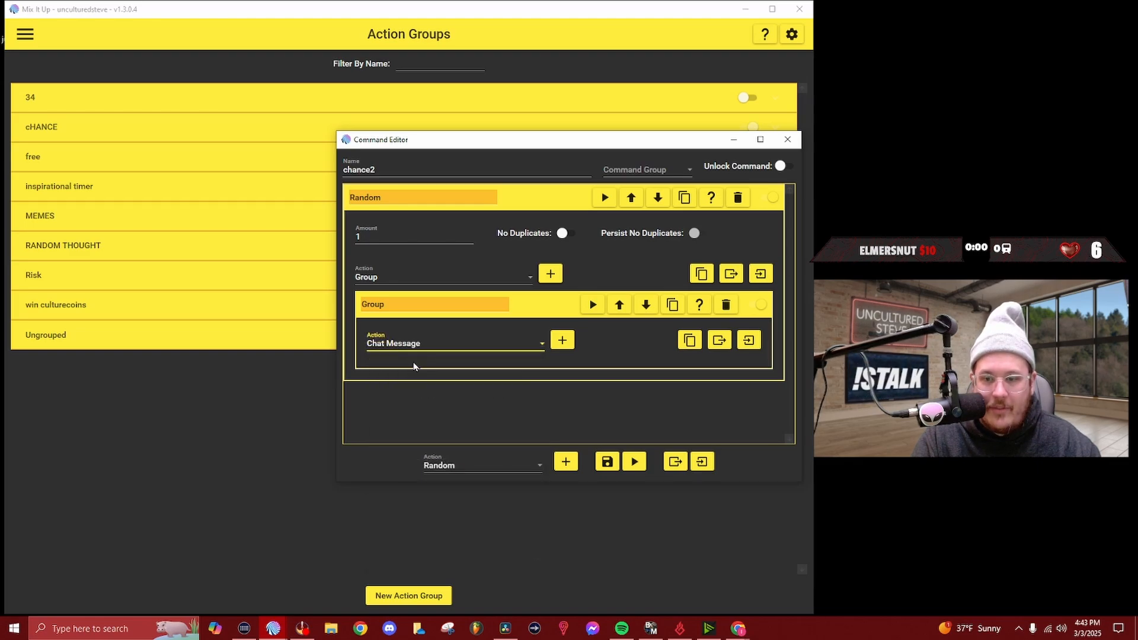
{"action": "left_click", "coordinate": [562, 342]}
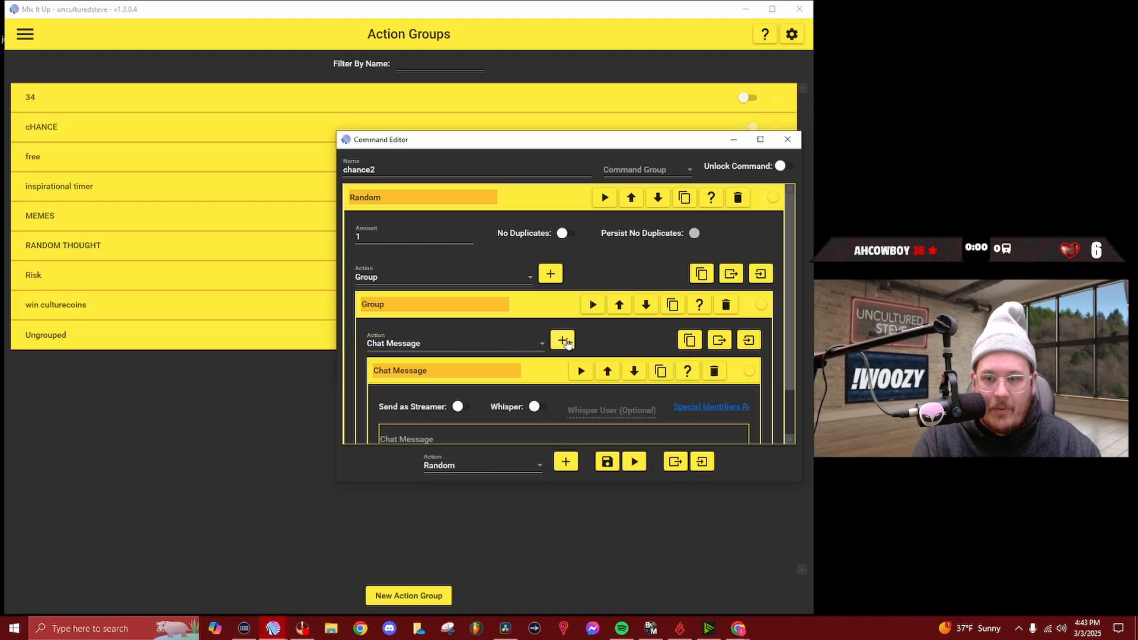
{"action": "scroll", "coordinate": [561, 350], "scroll_direction": "down", "scroll_amount": 2}
{"action": "double_click", "coordinate": [646, 144]}
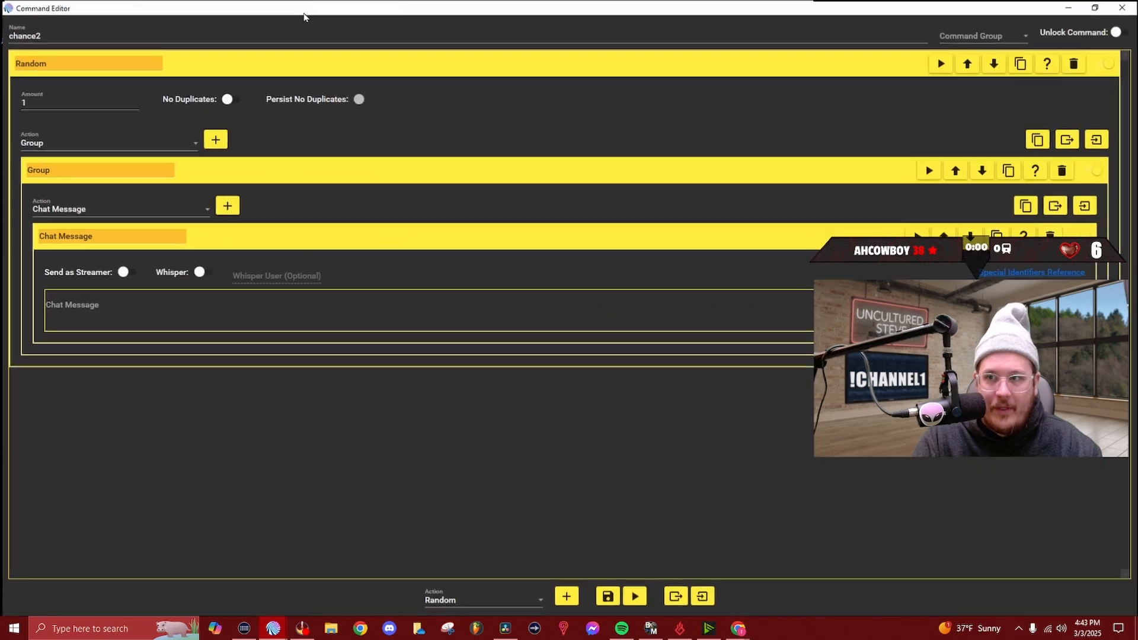
{"action": "left_click", "coordinate": [109, 307]}
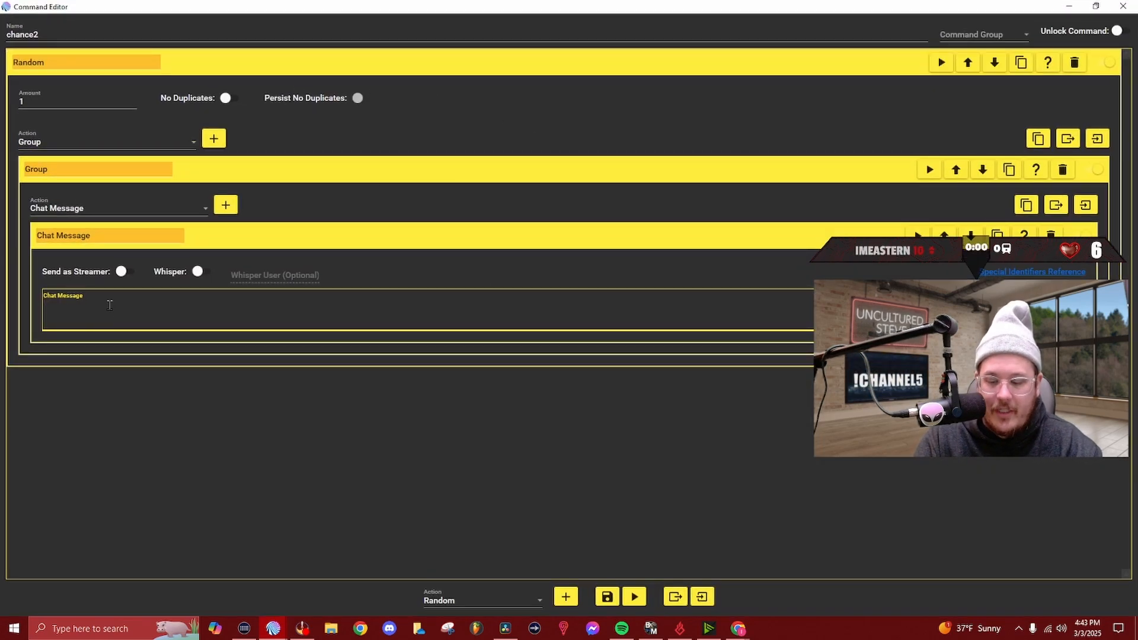
{"action": "type", "text": "@$username"}
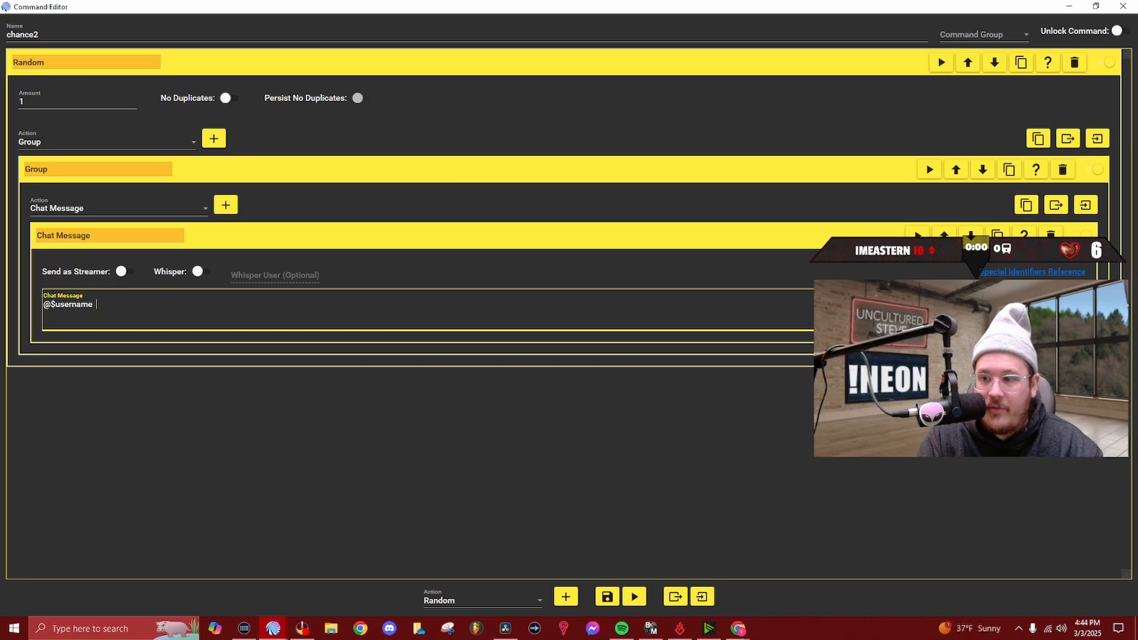
{"action": "type", "text": "is win"}
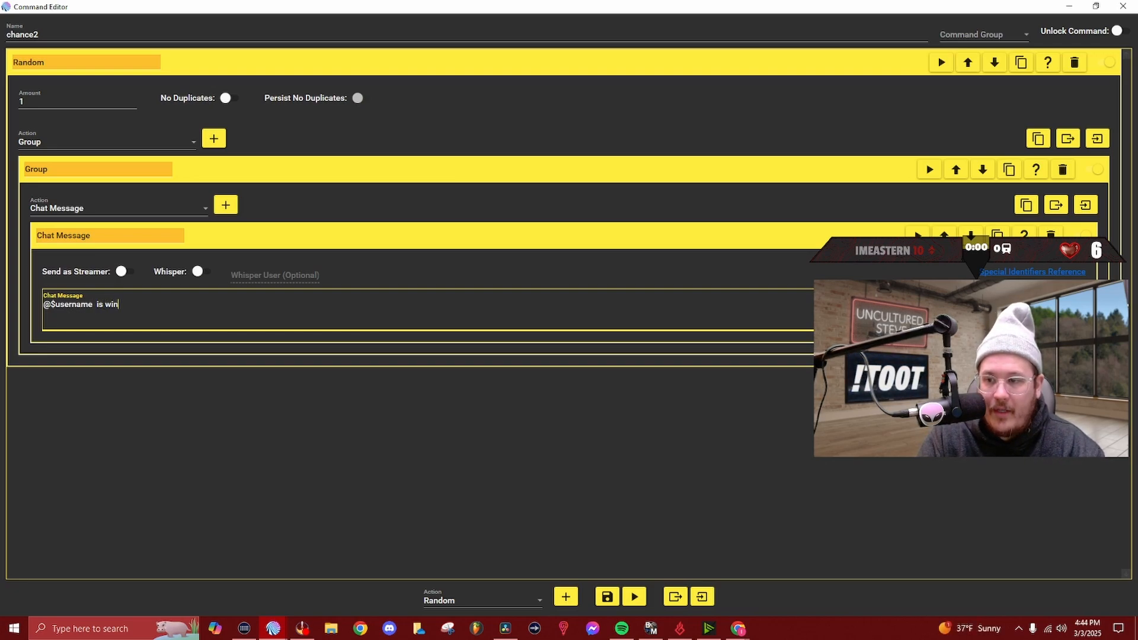
{"action": "type", "text": "ning 1 culture coin!"}
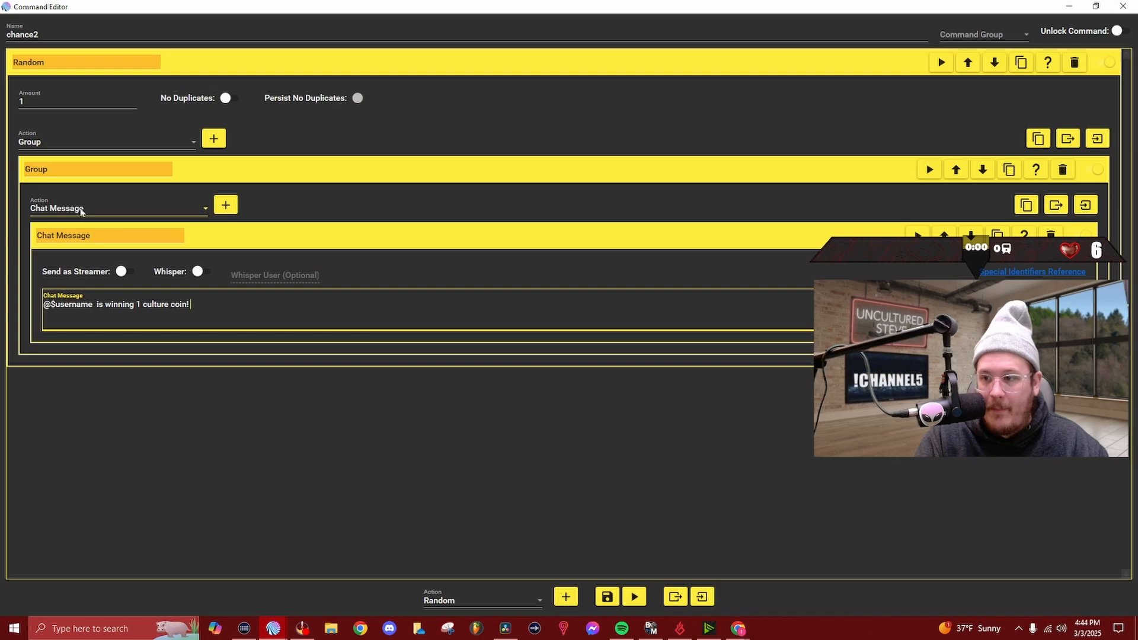
Add a Consumables action to the group that adds 1 CULTURE COINS to the user
{"action": "left_click", "coordinate": [81, 210]}
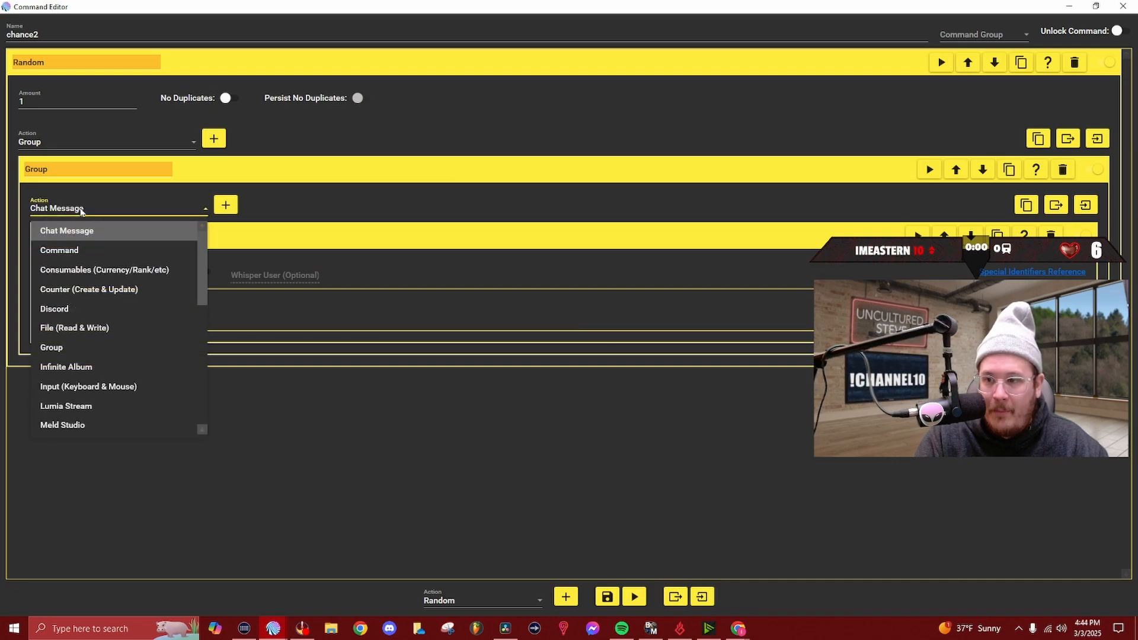
{"action": "left_click", "coordinate": [67, 272]}
{"action": "left_click", "coordinate": [229, 207]}
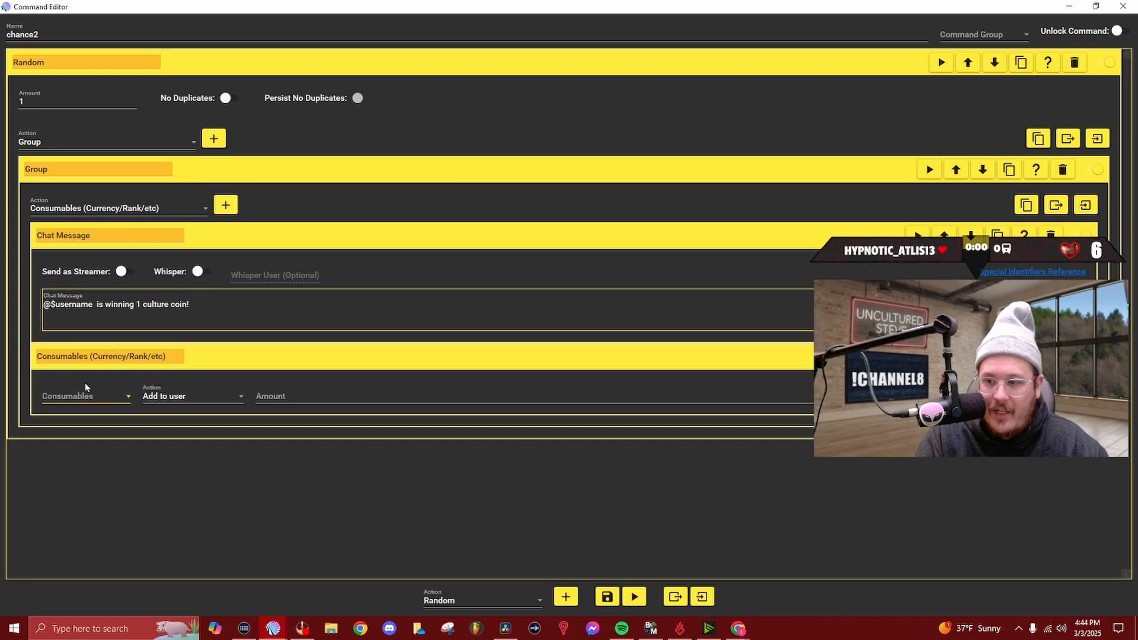
{"action": "left_click", "coordinate": [78, 403]}
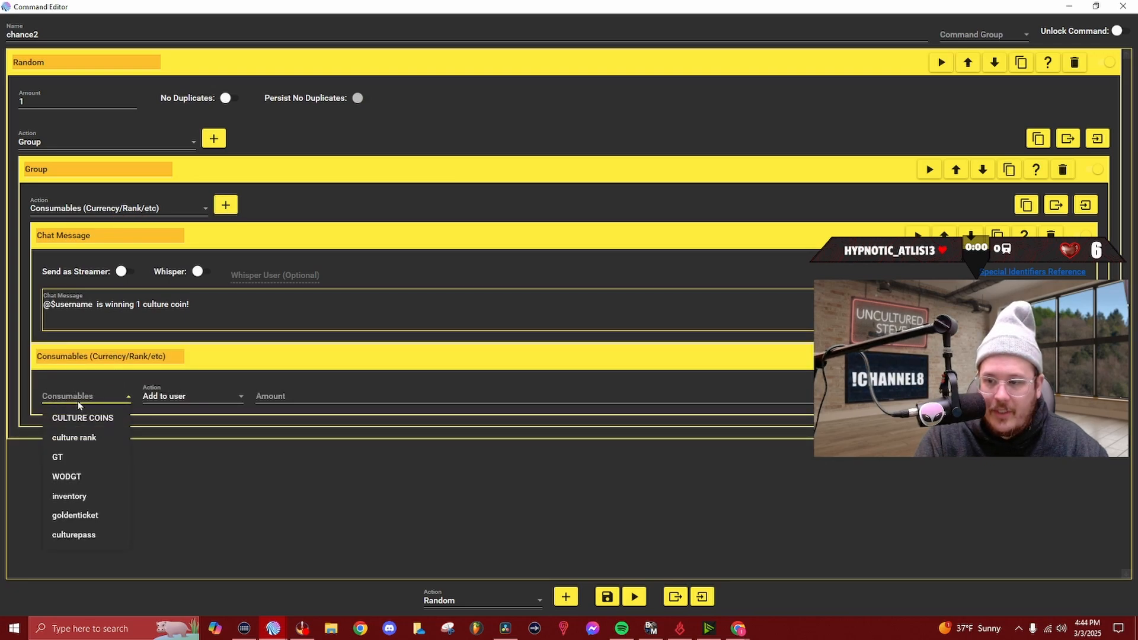
{"action": "left_click", "coordinate": [110, 422]}
{"action": "left_click", "coordinate": [278, 399]}
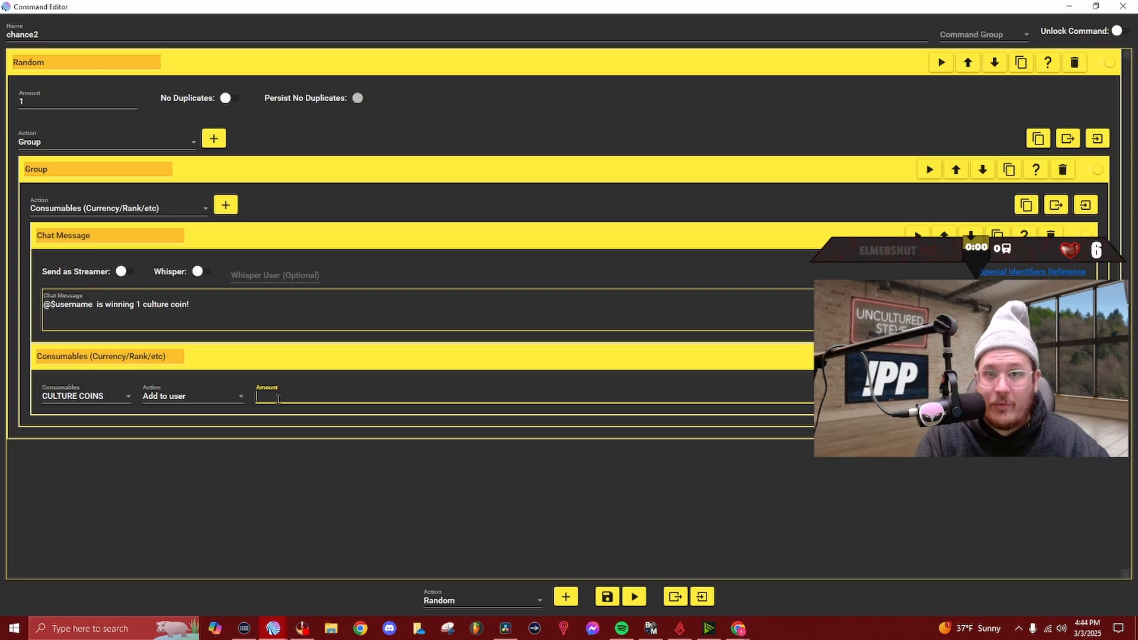
{"action": "type", "text": "1"}
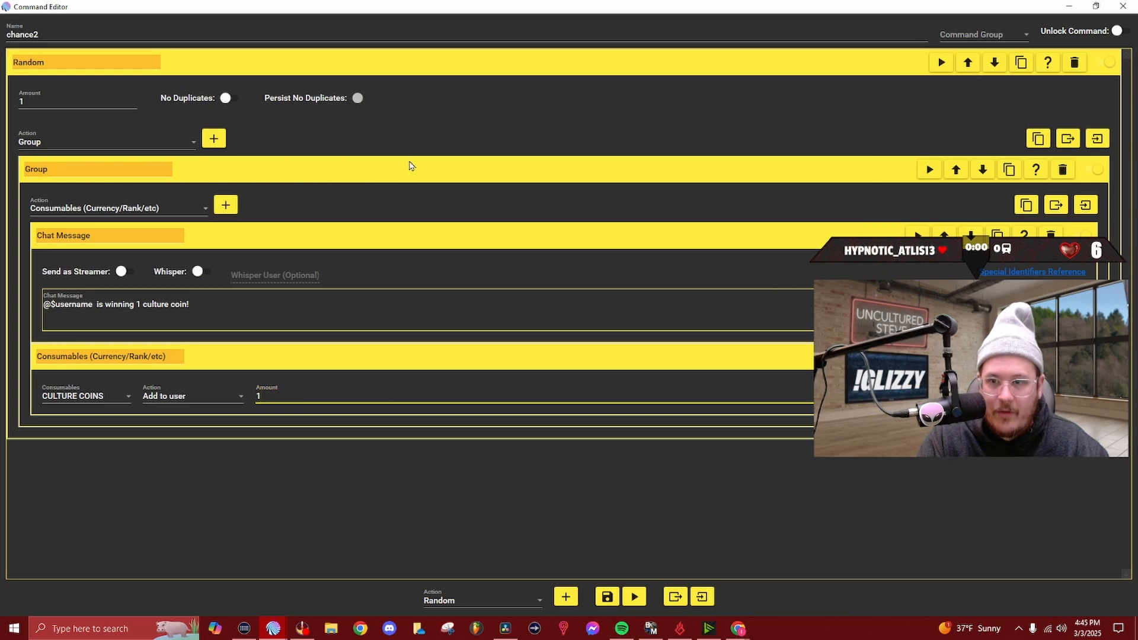
Duplicate the group and change the copy's chat message to "@$username is winning 5 culture coins!"
{"action": "left_click", "coordinate": [410, 166]}
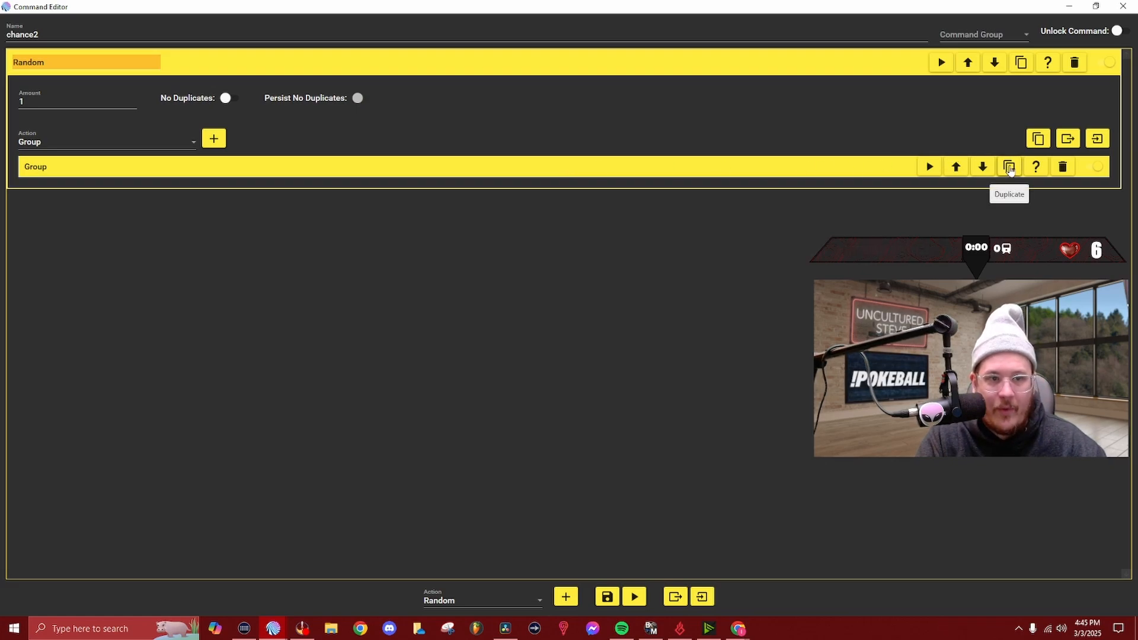
{"action": "left_click", "coordinate": [1010, 167]}
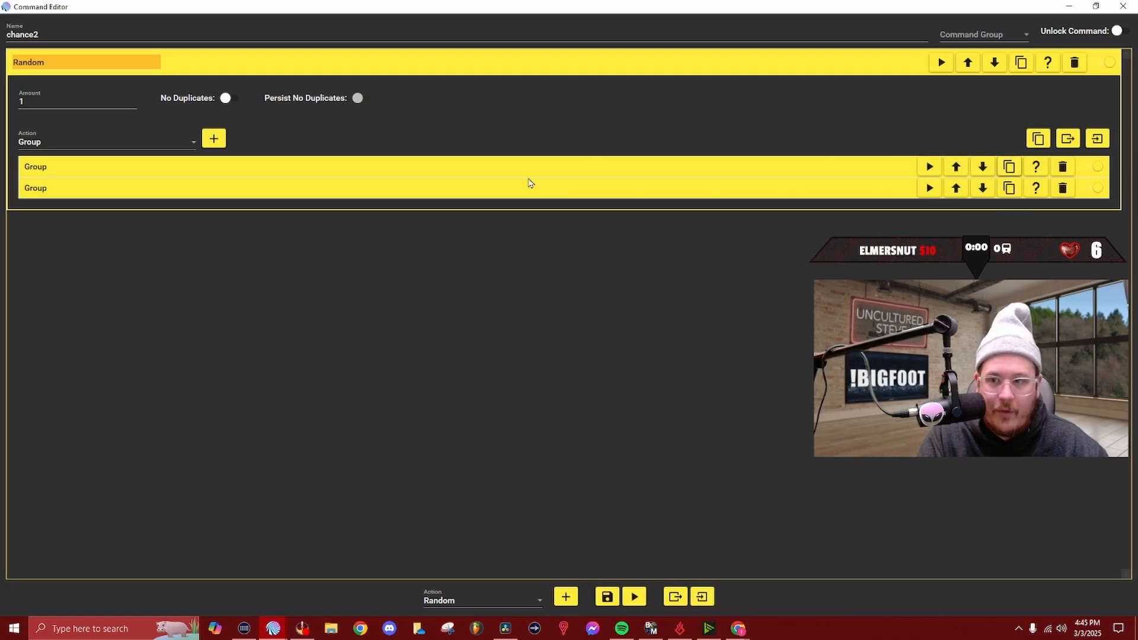
{"action": "left_click", "coordinate": [55, 191]}
{"action": "left_click", "coordinate": [57, 256]}
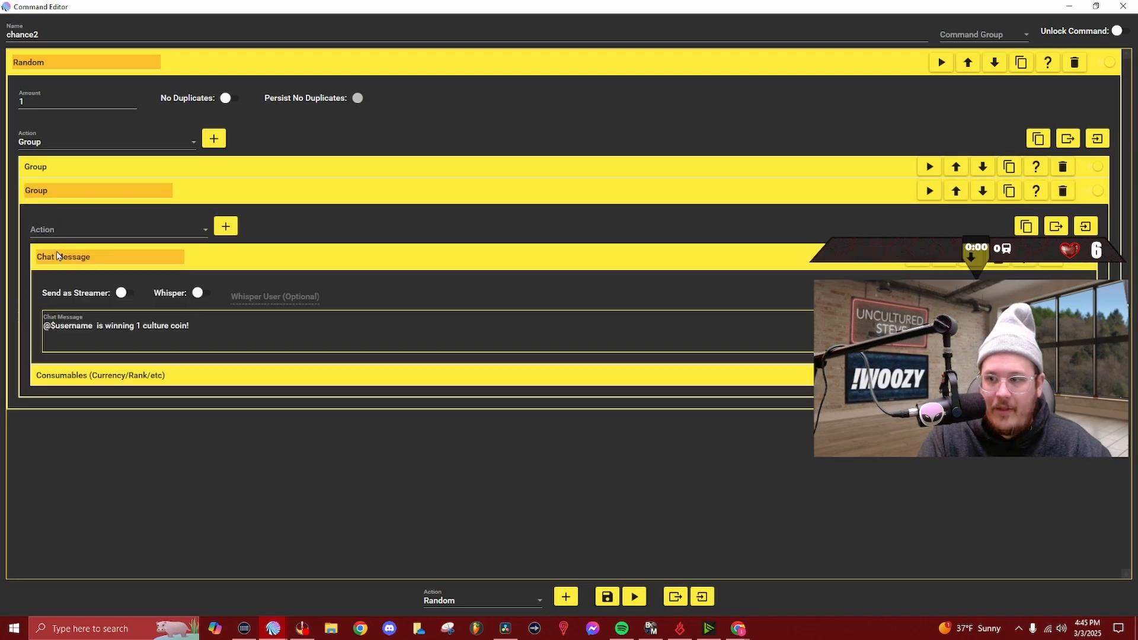
{"action": "left_click", "coordinate": [191, 329]}
{"action": "left_click_drag", "start_coordinate": [199, 327], "coordinate": [140, 332]}
{"action": "type", "text": "5"}
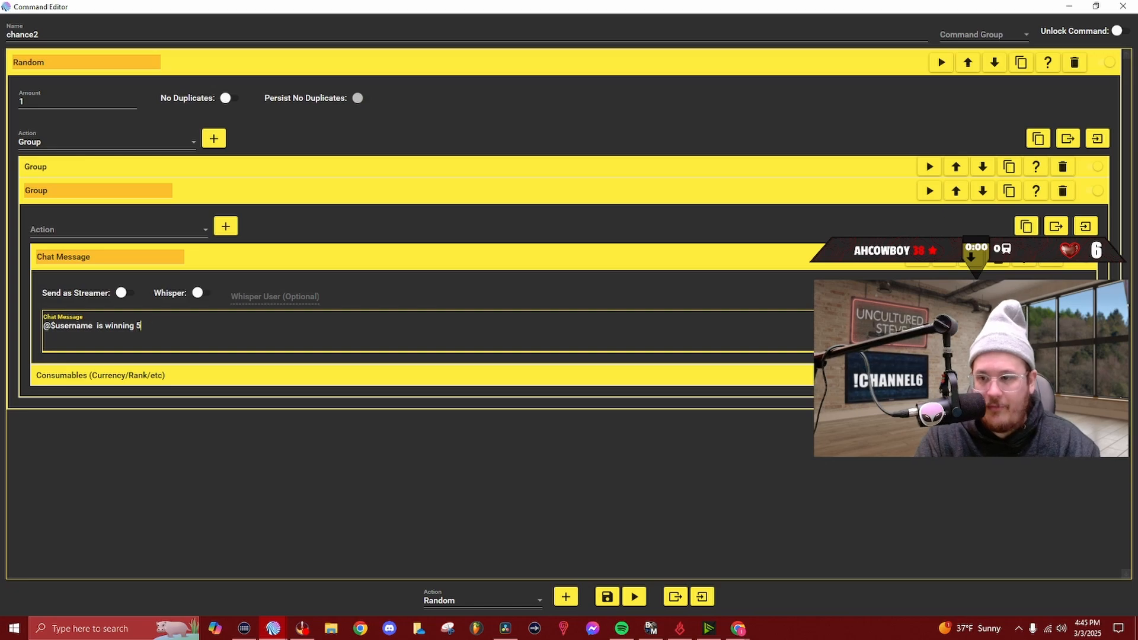
{"action": "type", "text": " culture"}
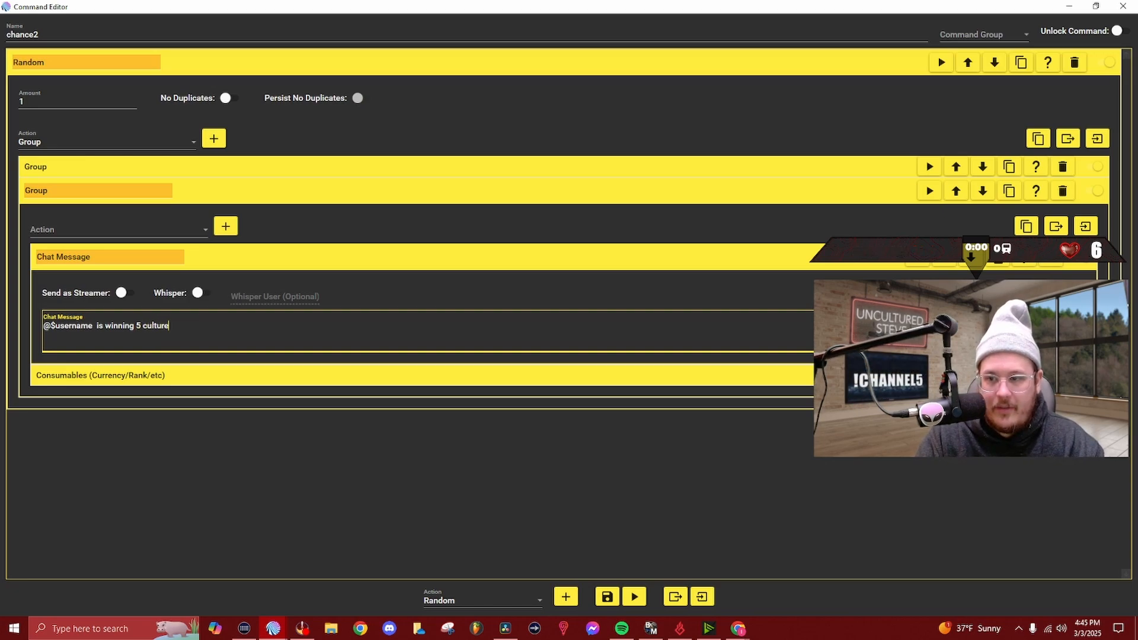
{"action": "type", "text": " coins!"}
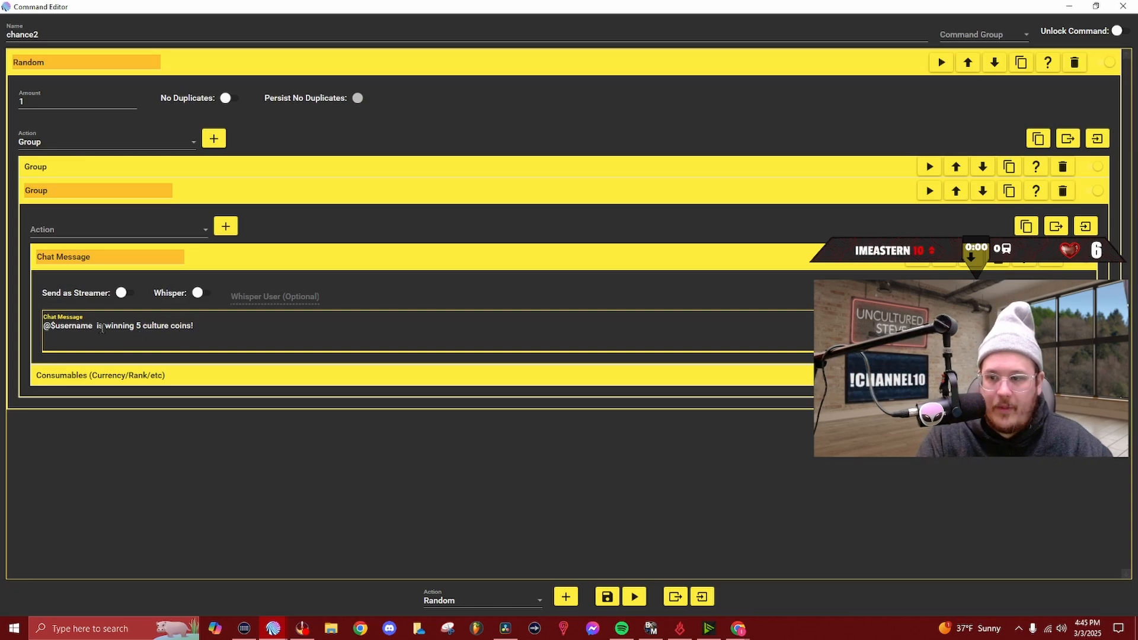
Set the CULTURE COINS amount in the second group's Consumables action to 5
{"action": "left_click", "coordinate": [145, 377]}
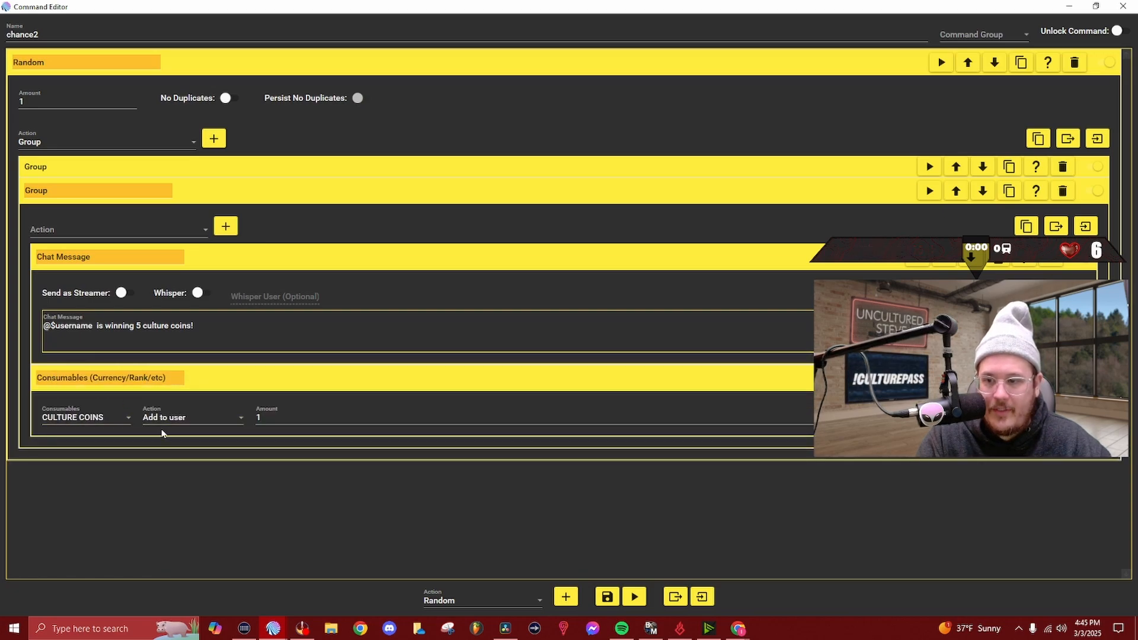
{"action": "left_click", "coordinate": [273, 422]}
{"action": "type", "text": "5"}
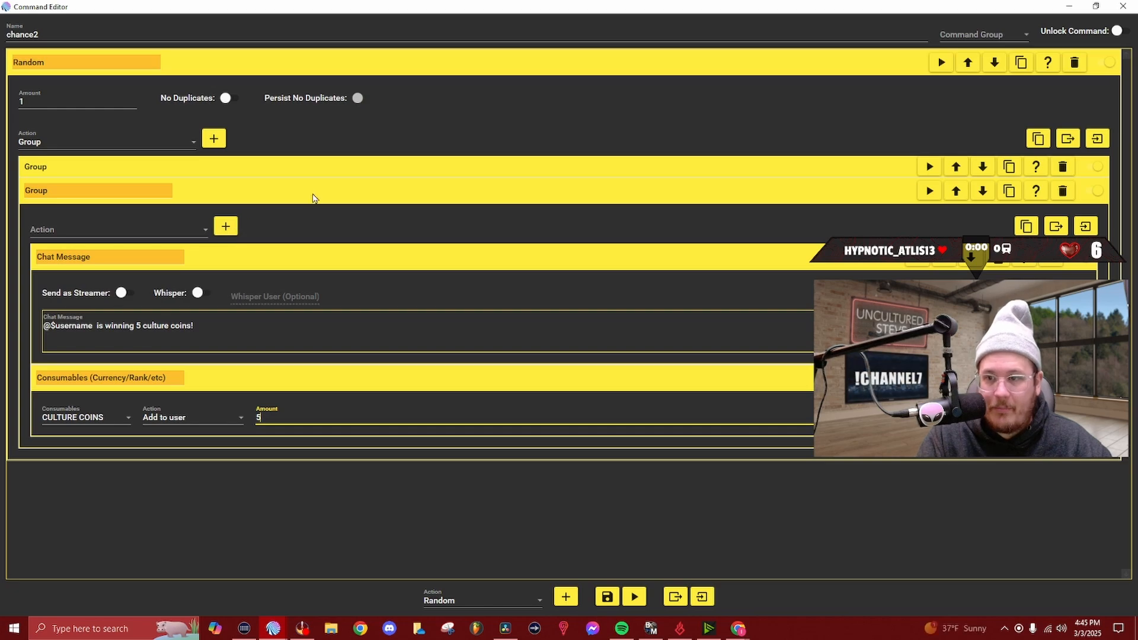
Duplicate the second group and change the copy's chat message to "@$username is going bankrupt!"
{"action": "left_click", "coordinate": [320, 196]}
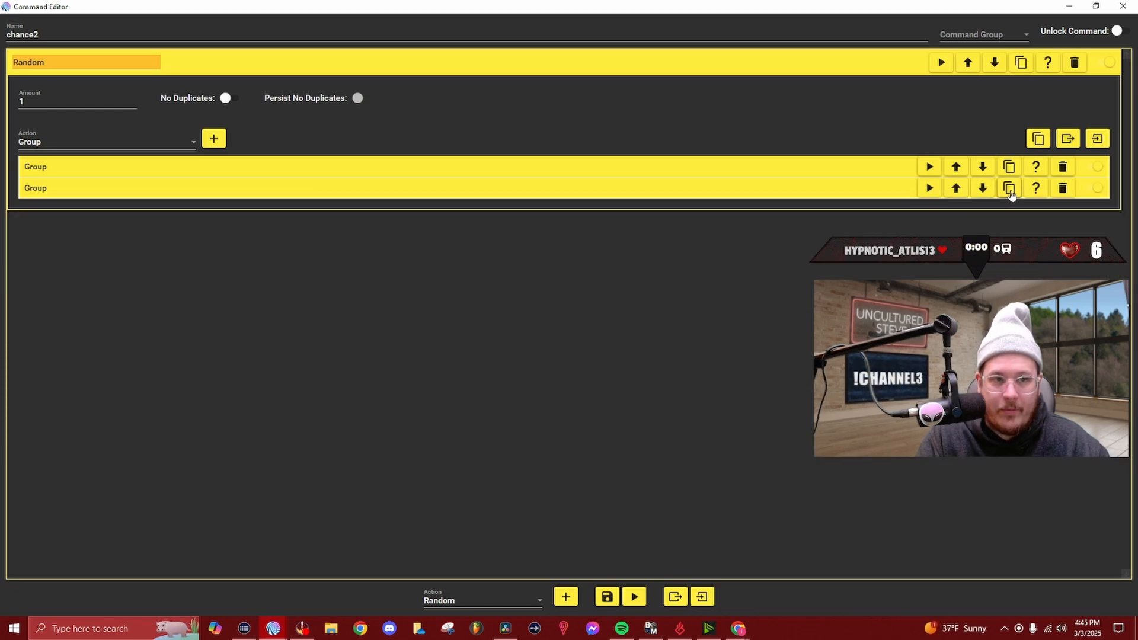
{"action": "left_click", "coordinate": [1009, 188]}
{"action": "left_click", "coordinate": [188, 214]}
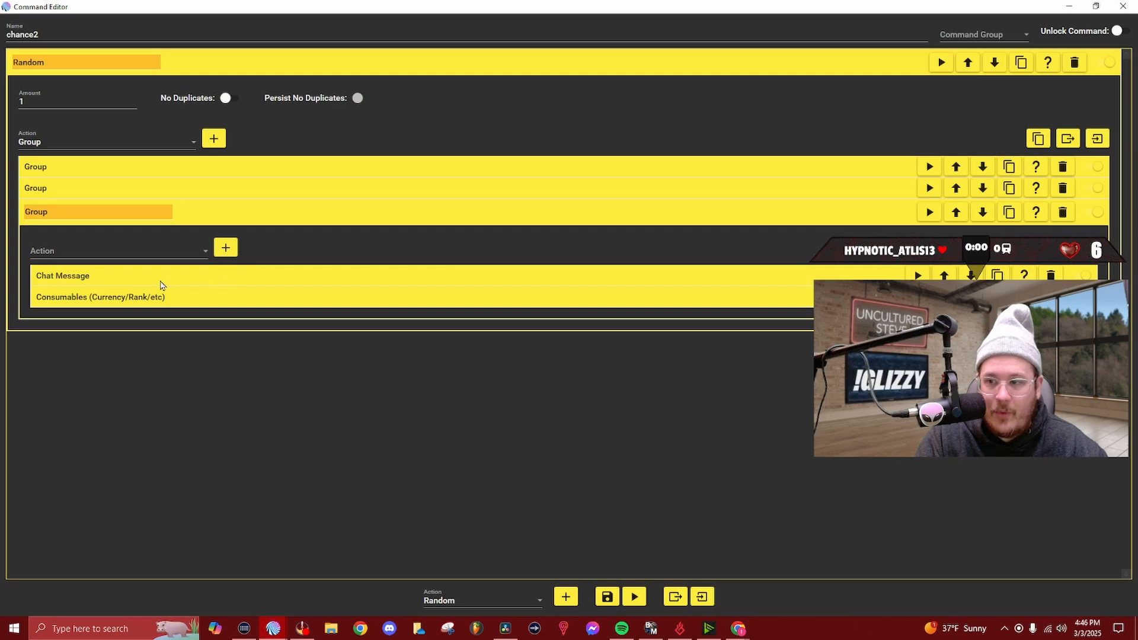
{"action": "left_click", "coordinate": [162, 283]}
{"action": "left_click_drag", "start_coordinate": [225, 349], "coordinate": [98, 355]}
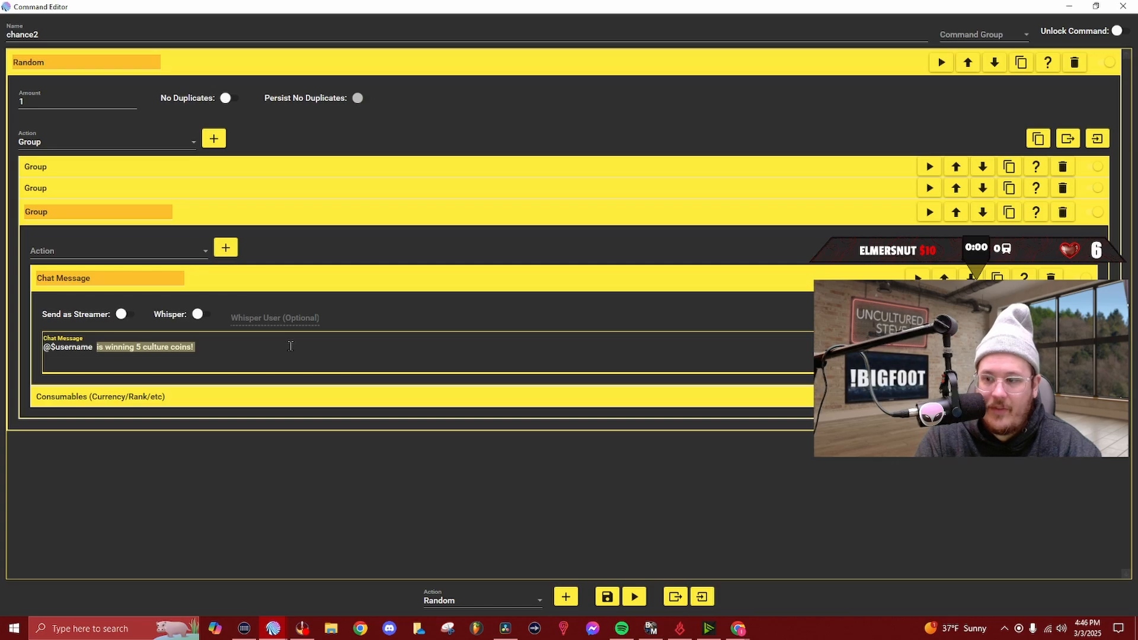
{"action": "type", "text": "is going b"}
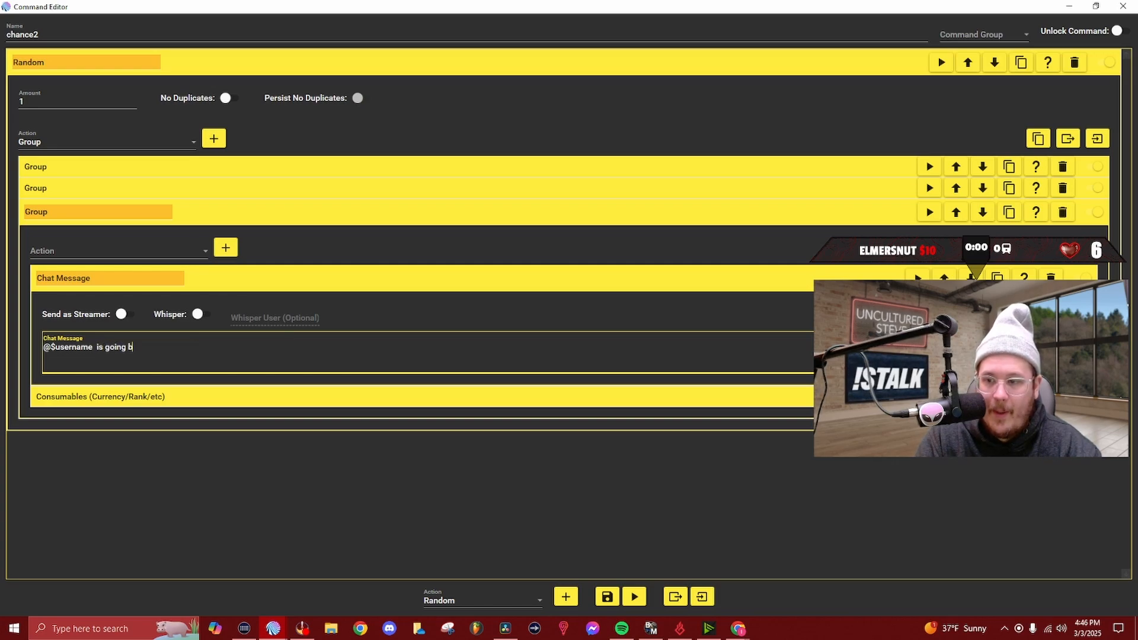
{"action": "type", "text": "ankrupt!"}
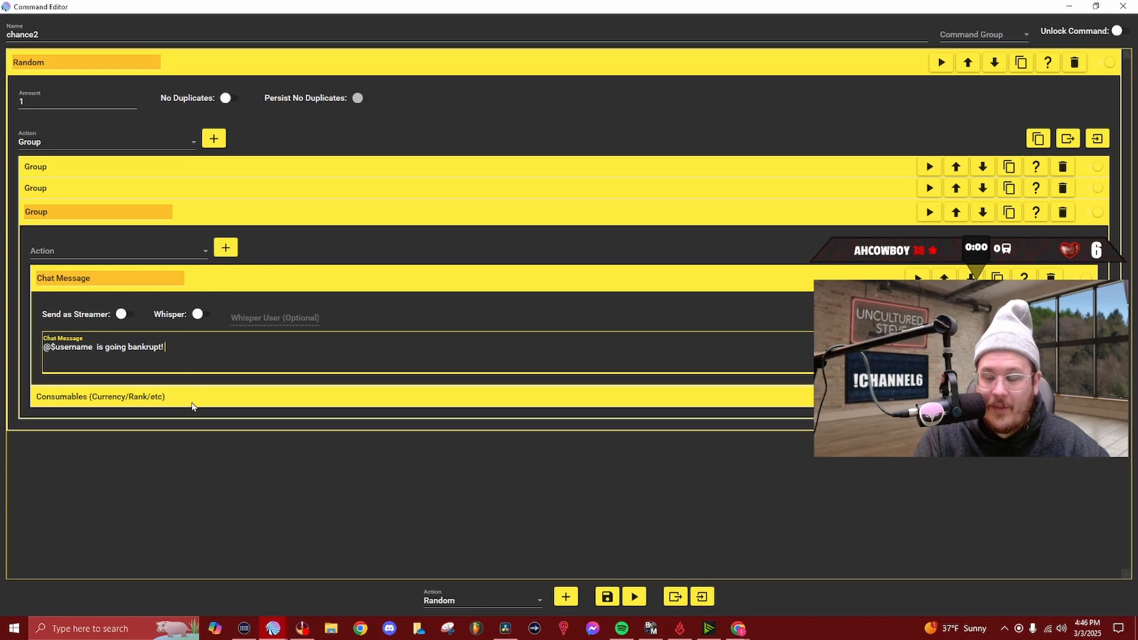
Change the third group's Consumables action for CULTURE COINS to "Reset for user"
{"action": "left_click", "coordinate": [84, 400]}
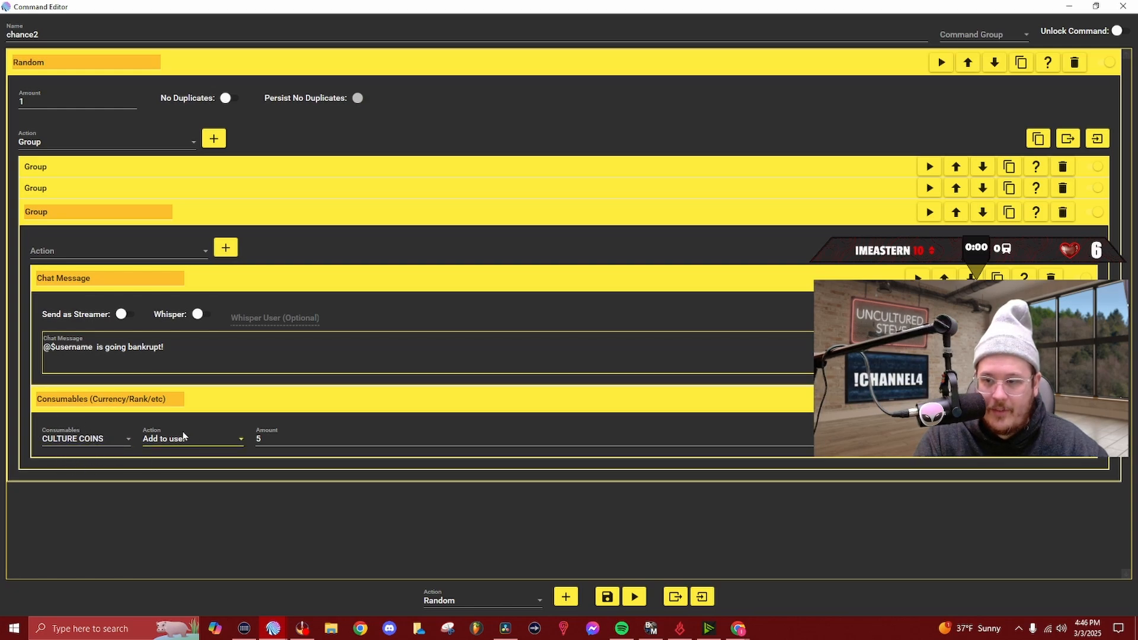
{"action": "left_click", "coordinate": [172, 440]}
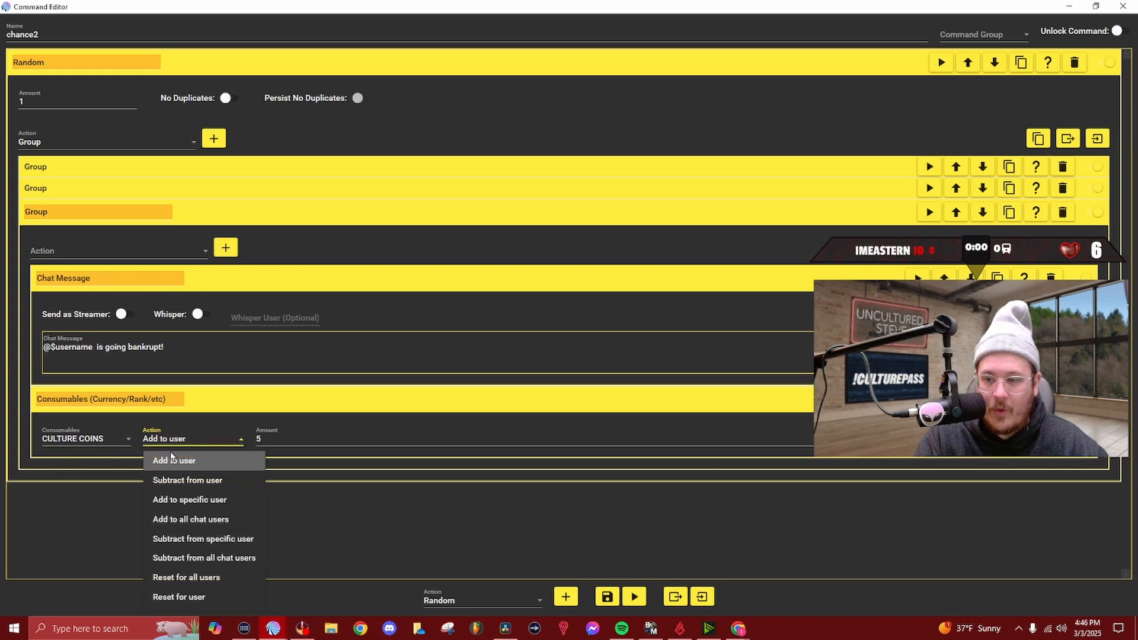
{"action": "left_click", "coordinate": [196, 599]}
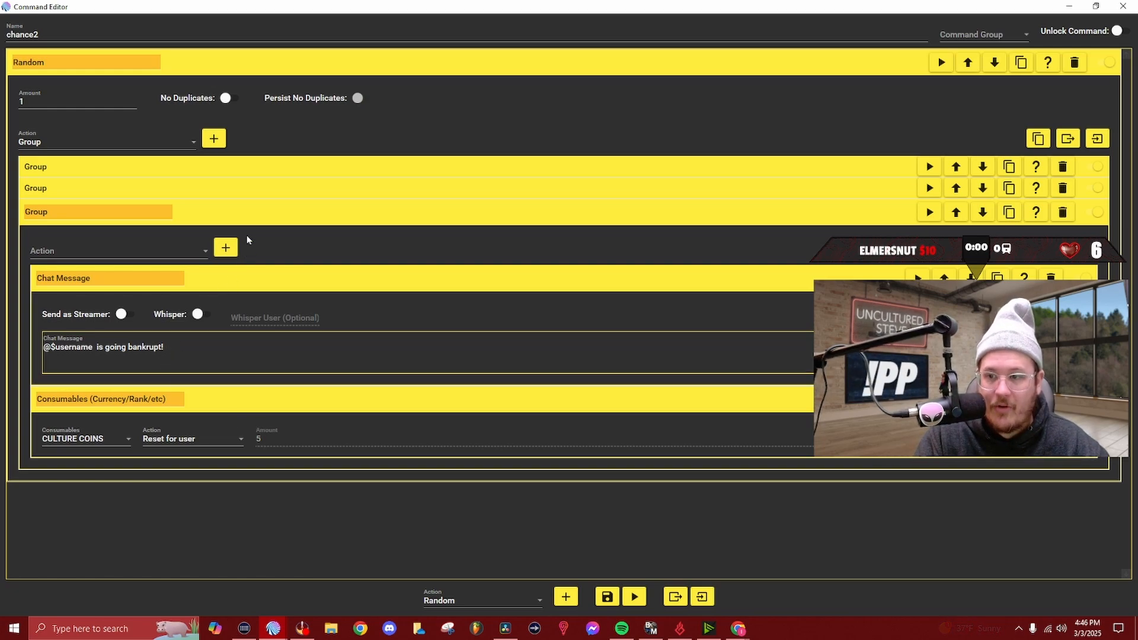
{"action": "left_click", "coordinate": [254, 217]}
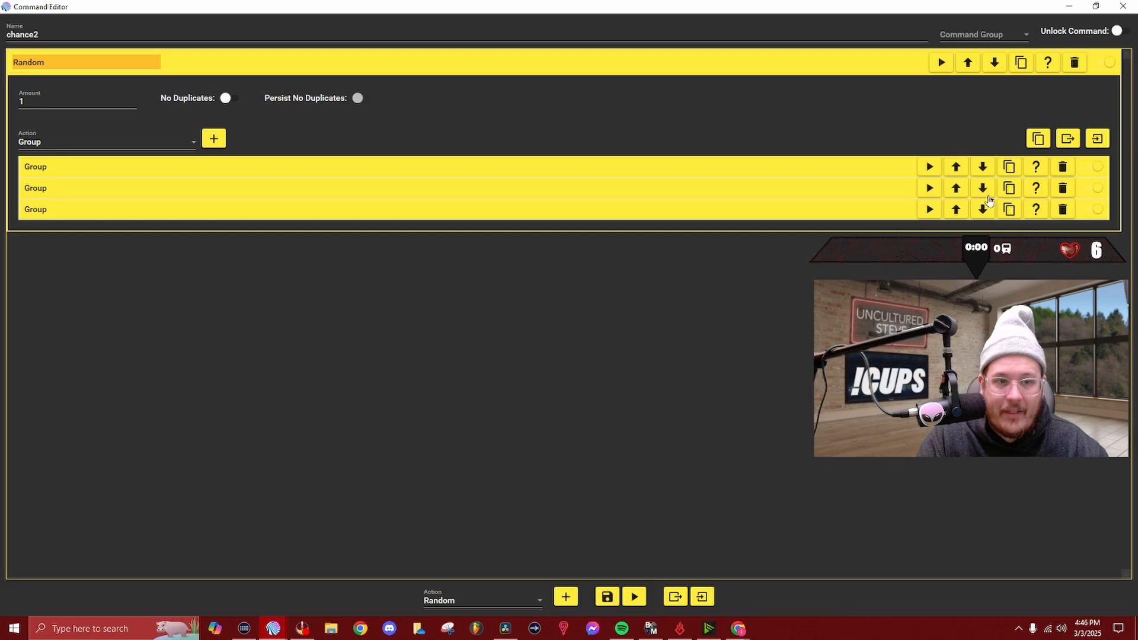
Duplicate the bankrupt group and change the copy's chat message to "@$username is winning 1 diamond cup!"
{"action": "left_click", "coordinate": [1010, 208]}
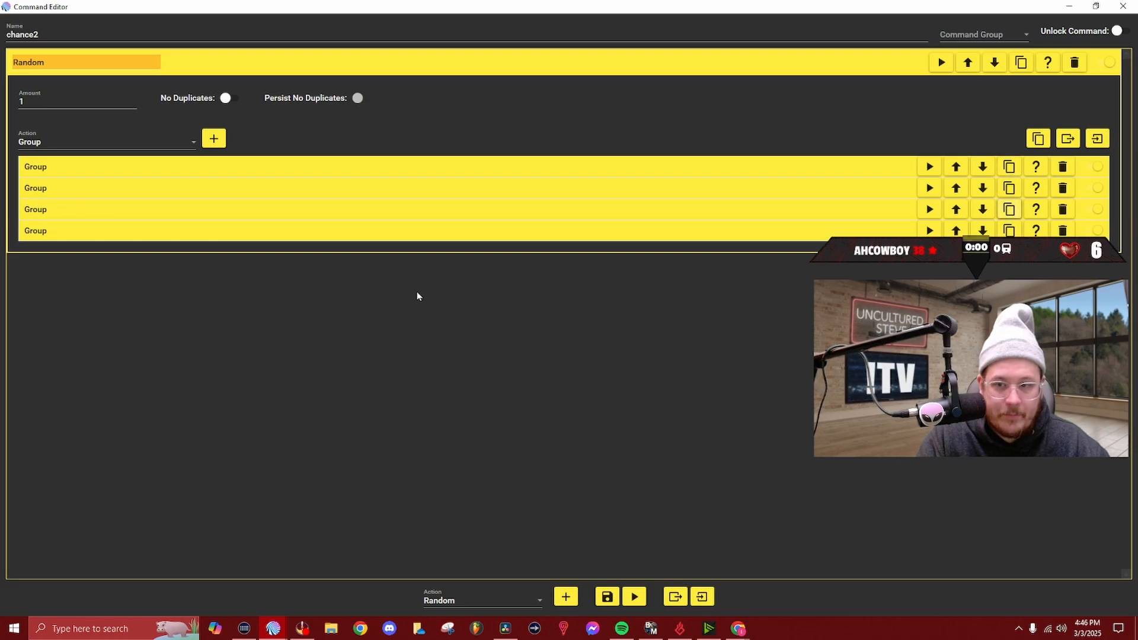
{"action": "left_click", "coordinate": [320, 237]}
{"action": "left_click", "coordinate": [128, 300]}
{"action": "left_click_drag", "start_coordinate": [177, 371], "coordinate": [98, 377]}
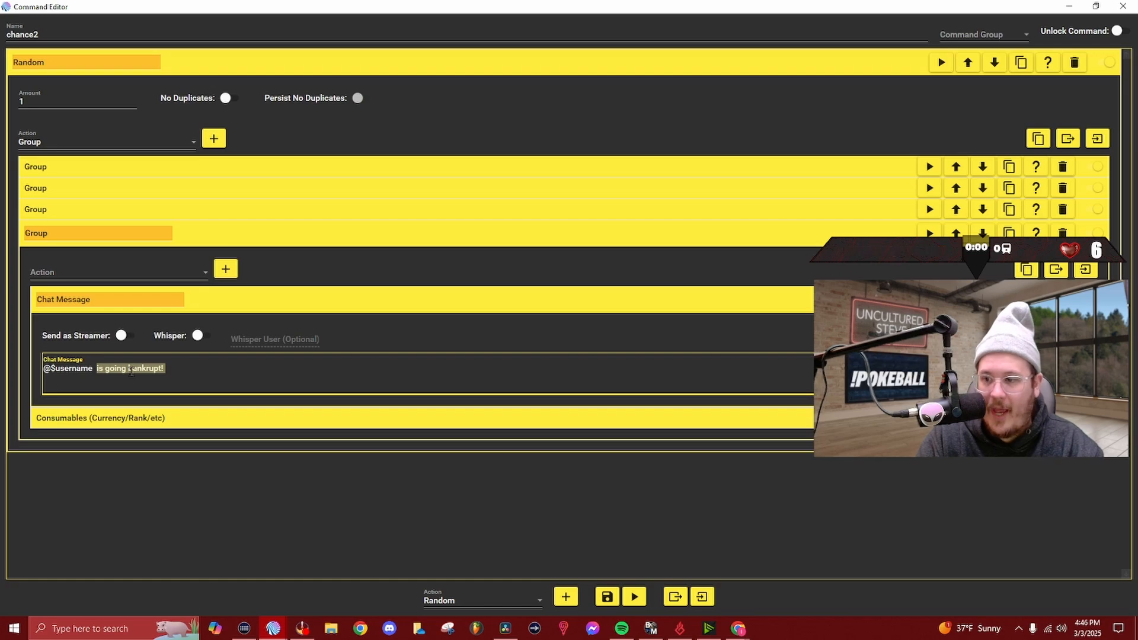
{"action": "type", "text": "is winnin"}
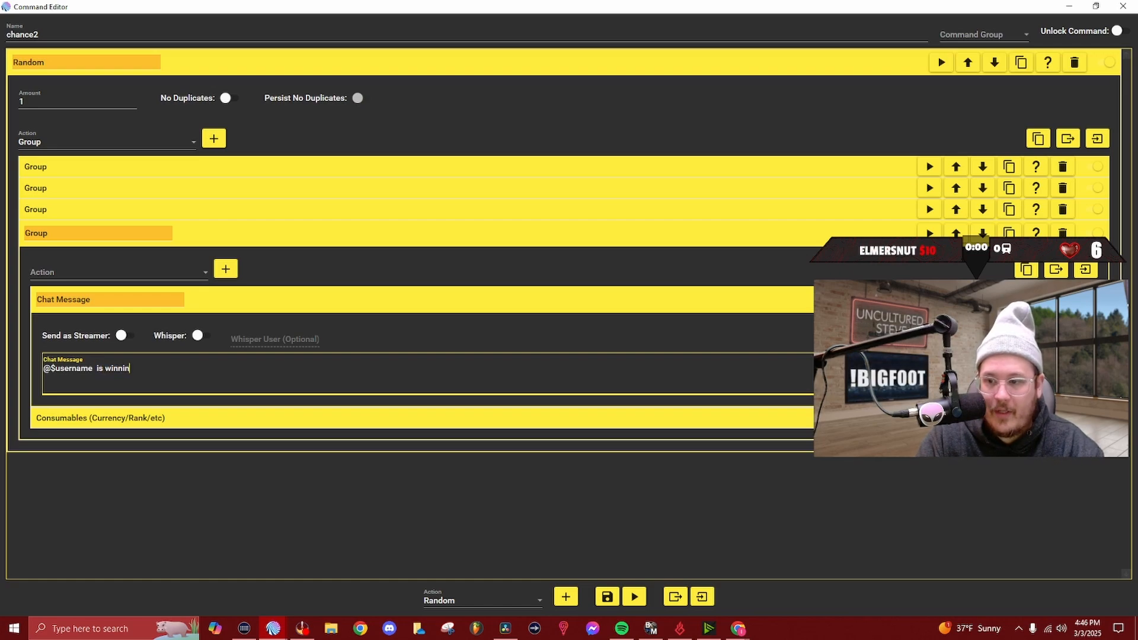
{"action": "type", "text": "g 1 diamond cup!"}
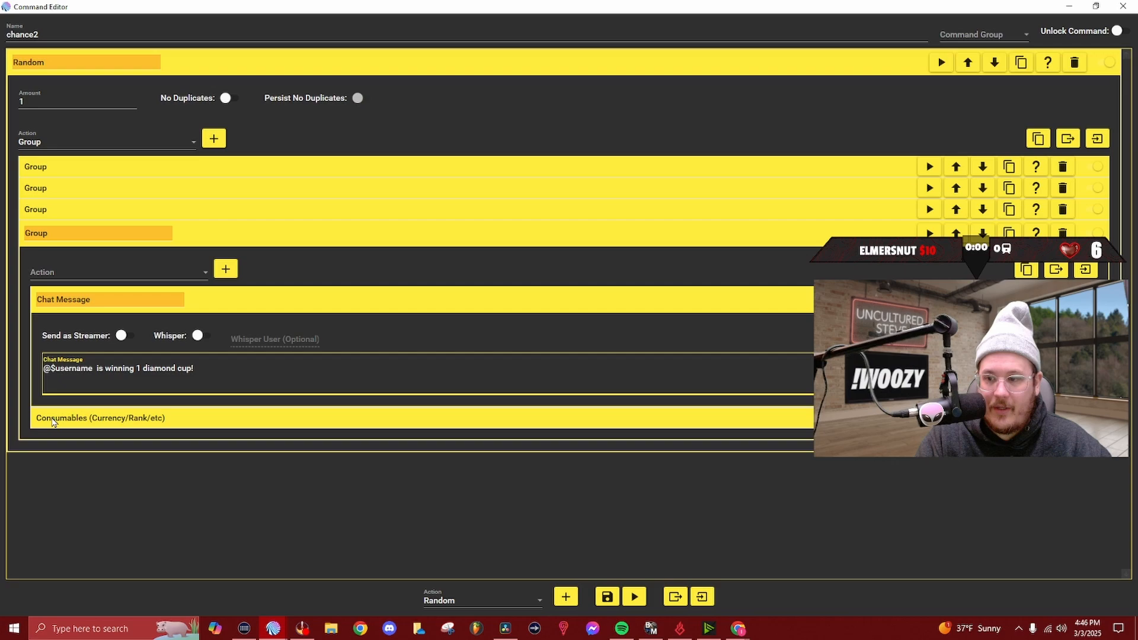
Change the fourth group's Consumables action to add 1 DIAMOND CUP from inventory to the user, and save the action group
{"action": "left_click", "coordinate": [52, 419]}
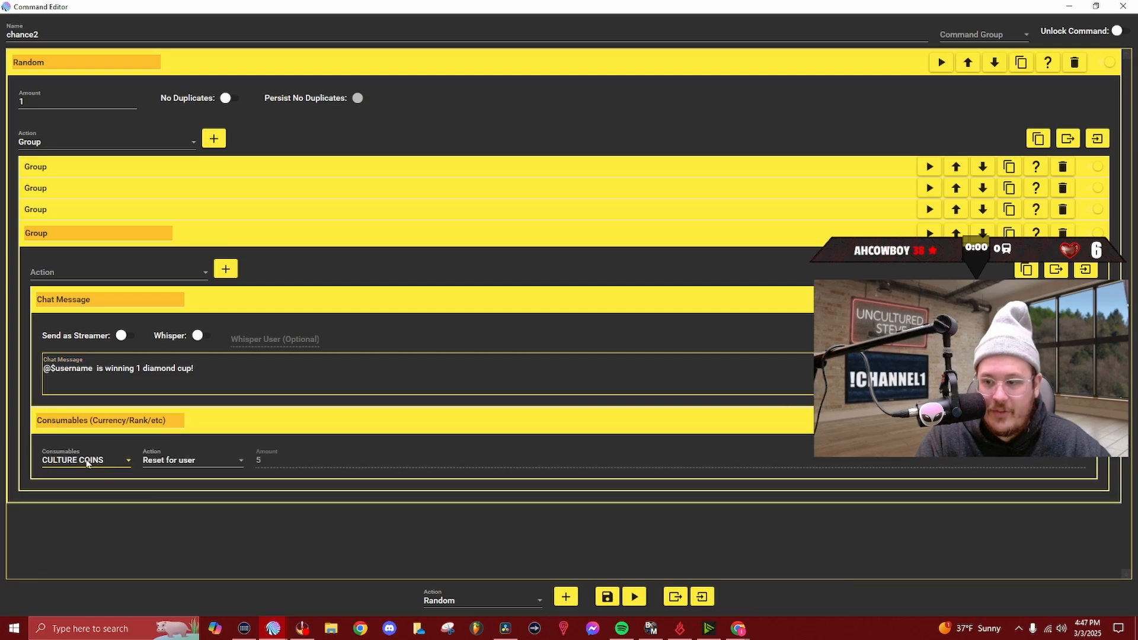
{"action": "left_click", "coordinate": [82, 464]}
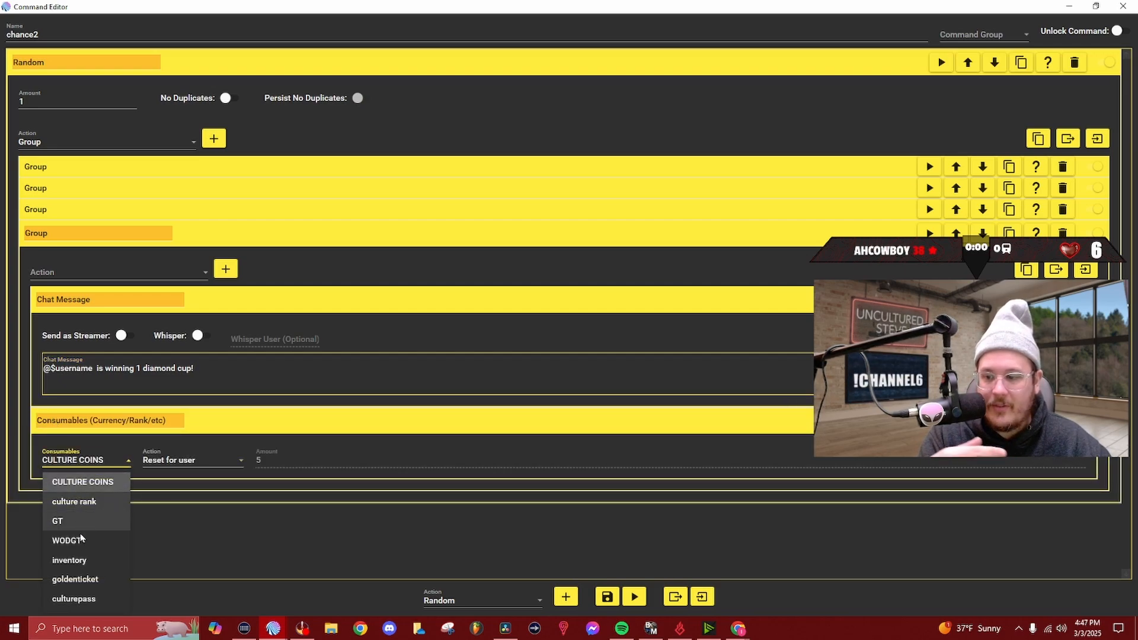
{"action": "left_click", "coordinate": [81, 561]}
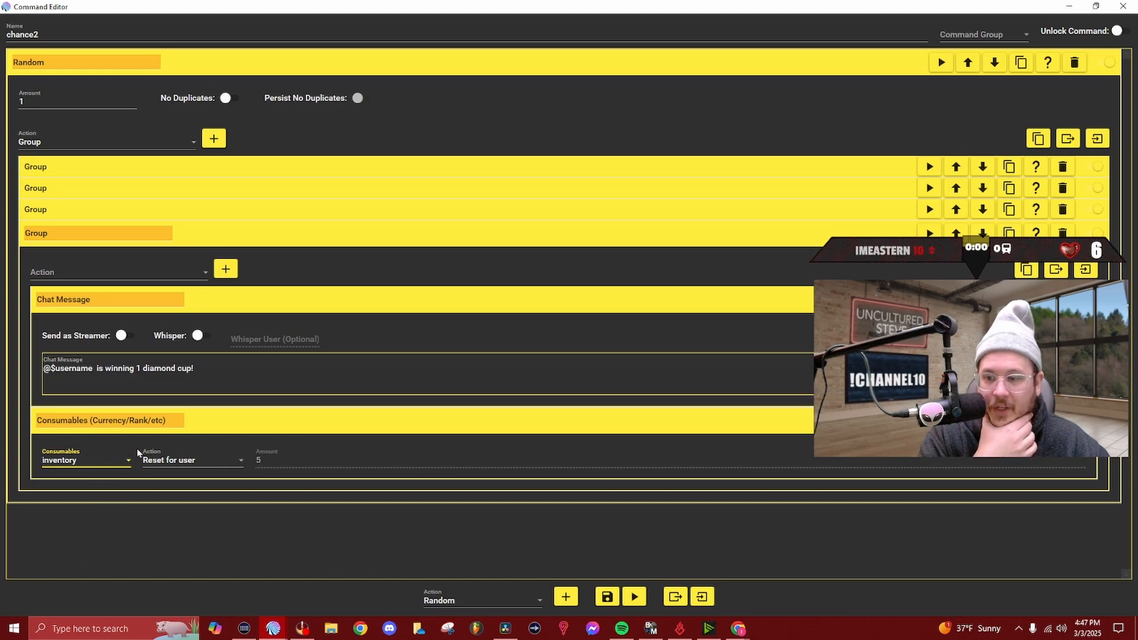
{"action": "left_click", "coordinate": [157, 461]}
{"action": "left_click", "coordinate": [163, 482]}
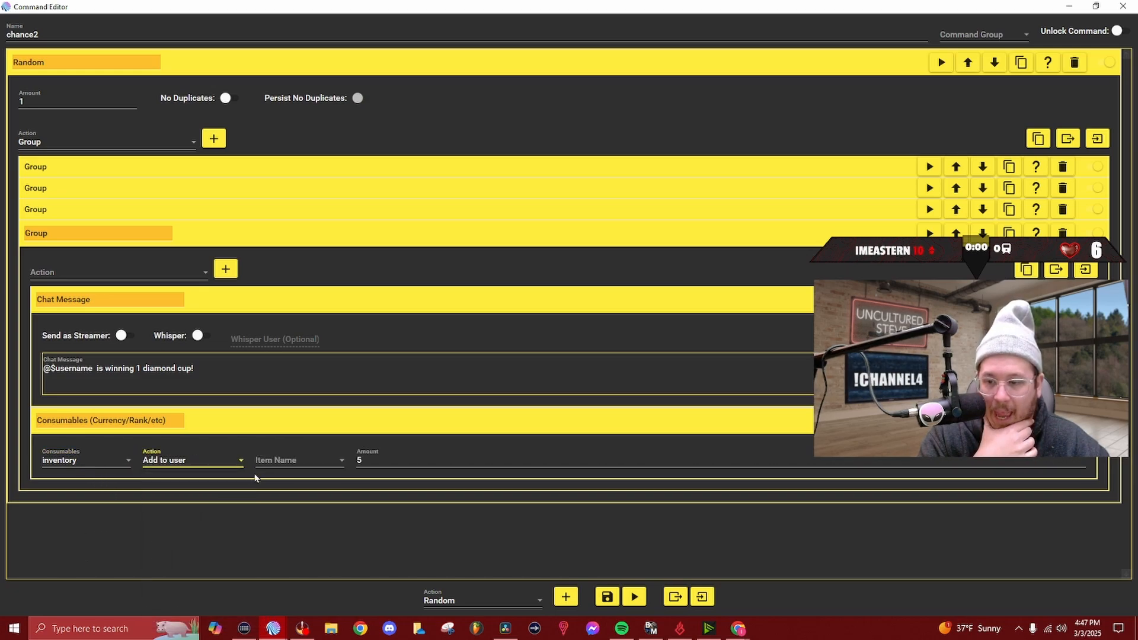
{"action": "left_click", "coordinate": [291, 463]}
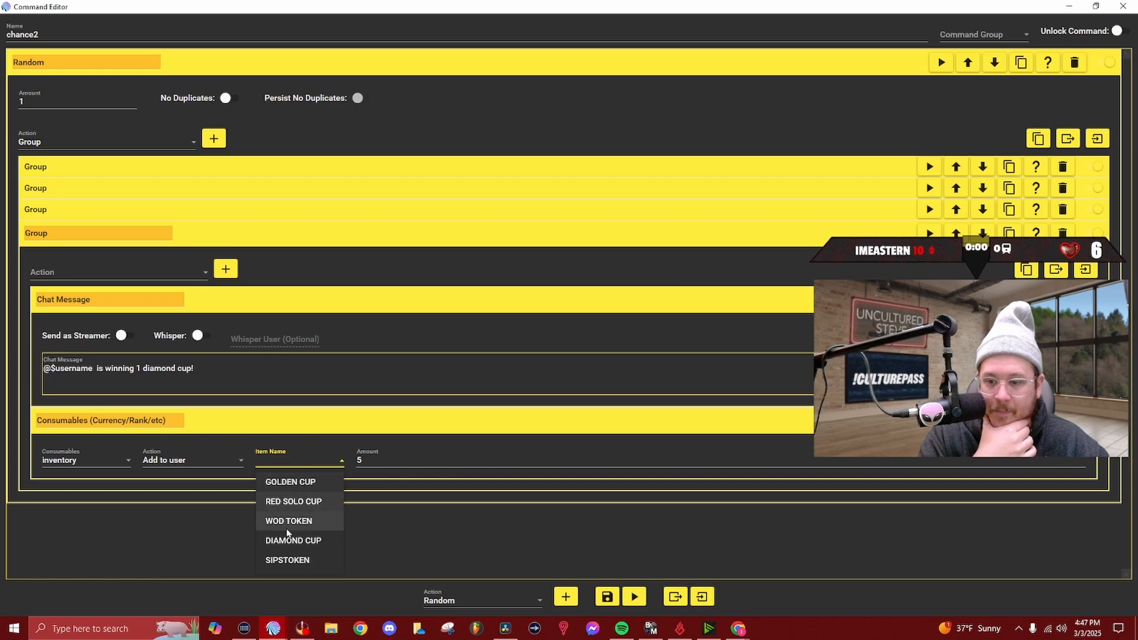
{"action": "left_click", "coordinate": [297, 541]}
{"action": "key", "text": "Tab"}
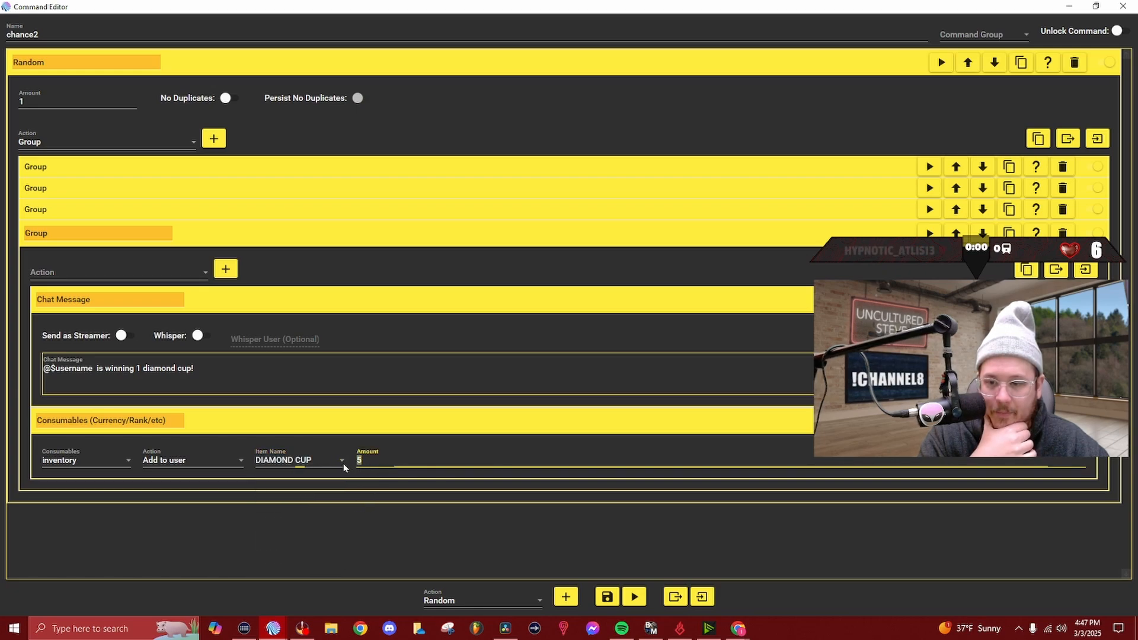
{"action": "left_click", "coordinate": [566, 488]}
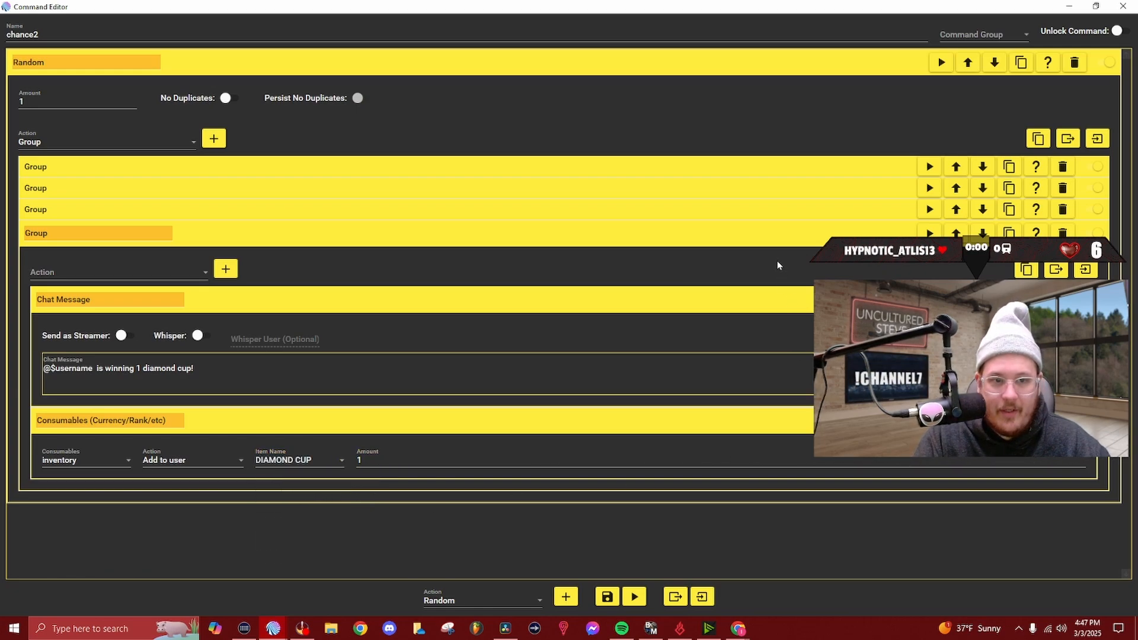
{"action": "left_click", "coordinate": [326, 240]}
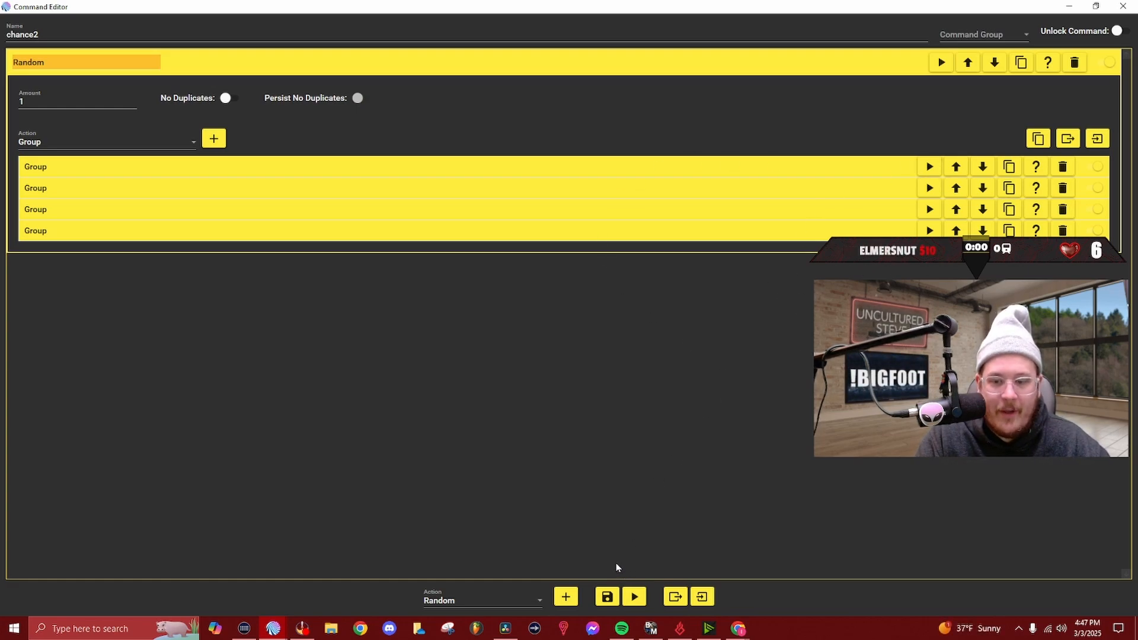
{"action": "left_click", "coordinate": [606, 597]}
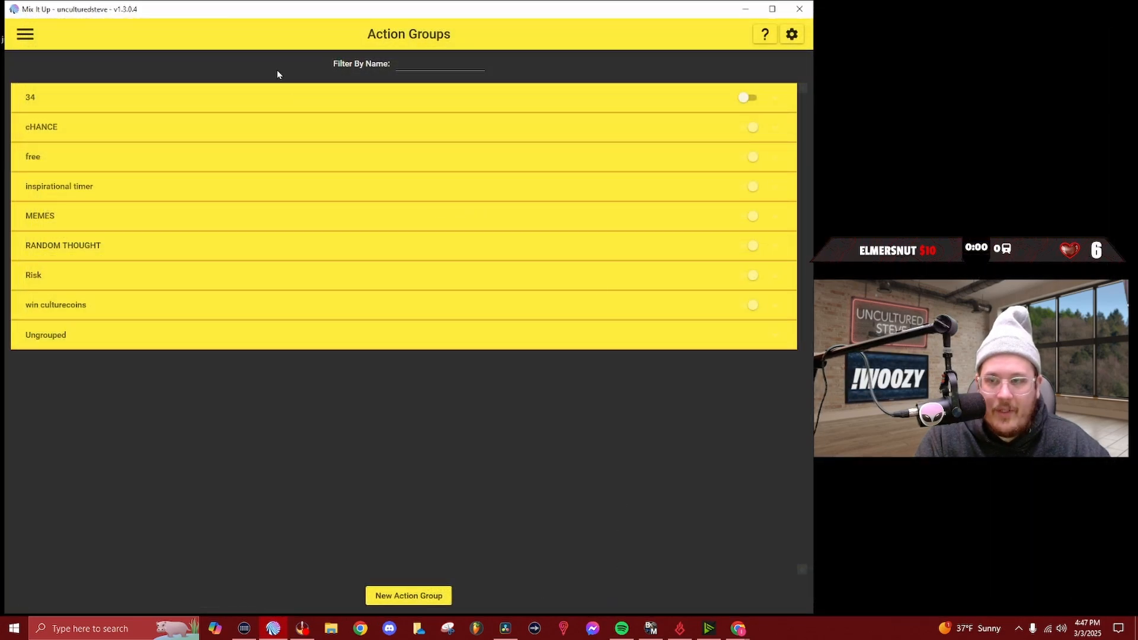
Create a new chat command named chance2 with the chat trigger chance2
{"action": "left_click", "coordinate": [26, 36]}
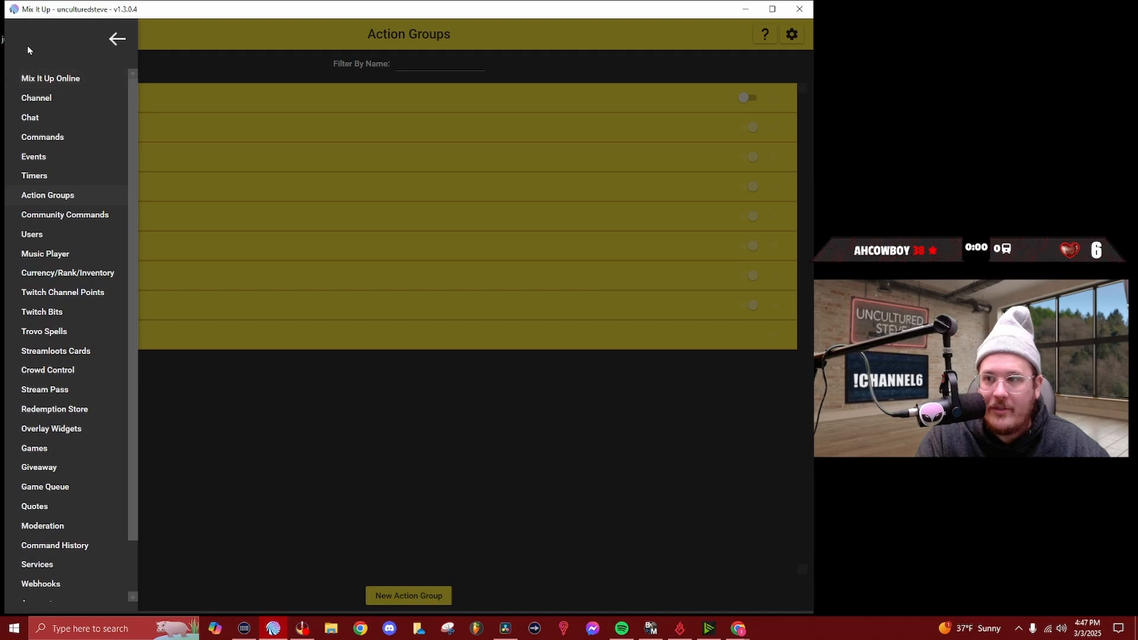
{"action": "left_click", "coordinate": [52, 139]}
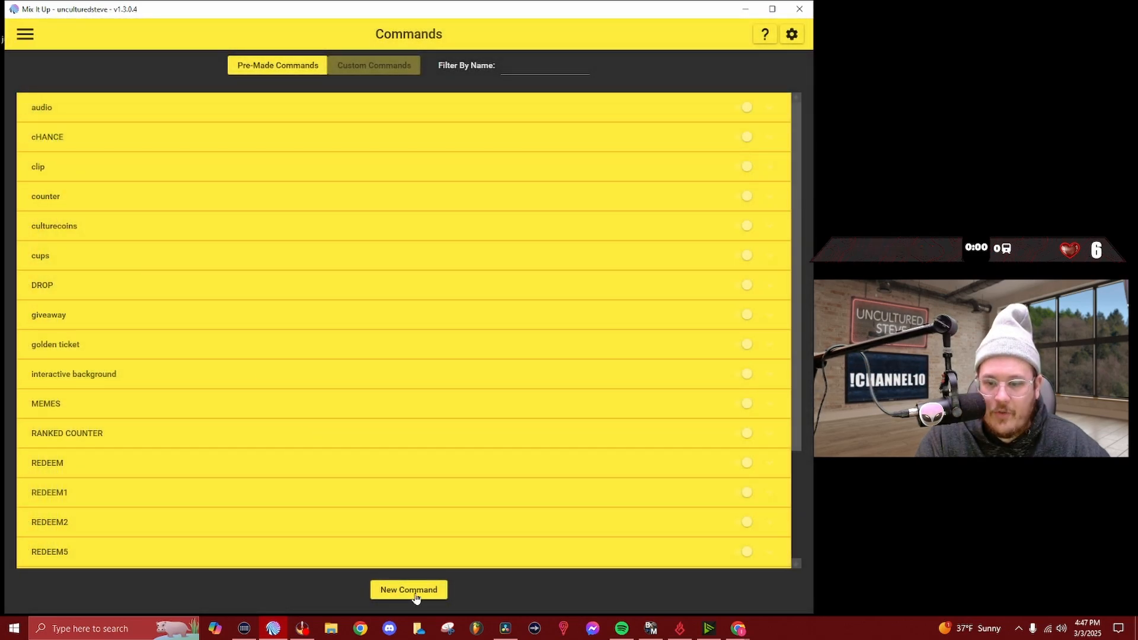
{"action": "left_click", "coordinate": [409, 590]}
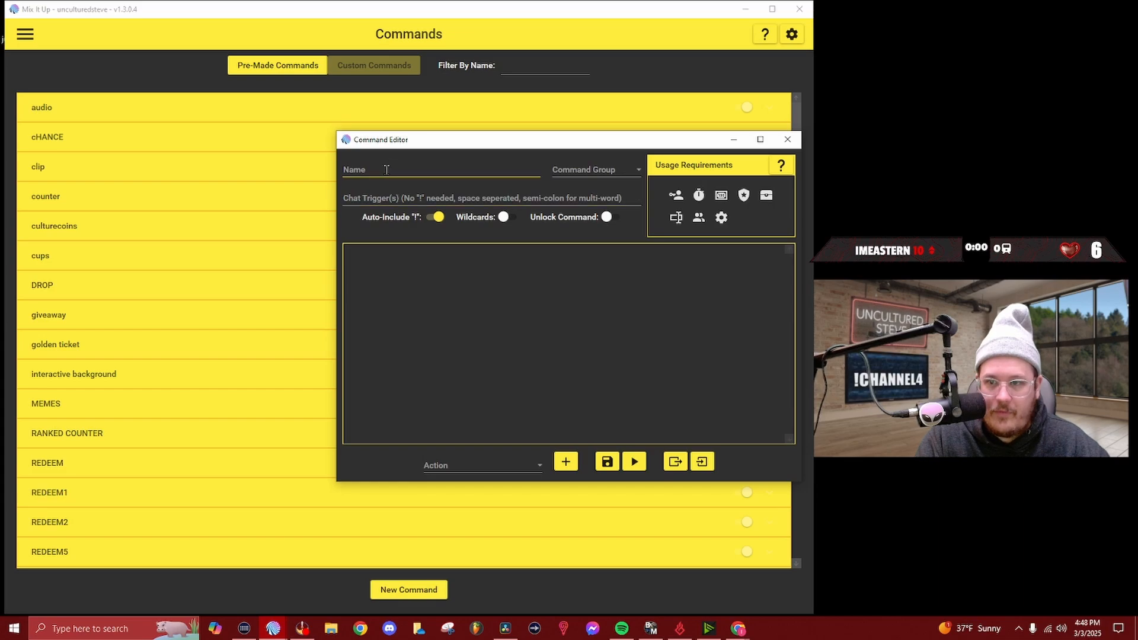
{"action": "left_click", "coordinate": [386, 170]}
{"action": "type", "text": "chance2"}
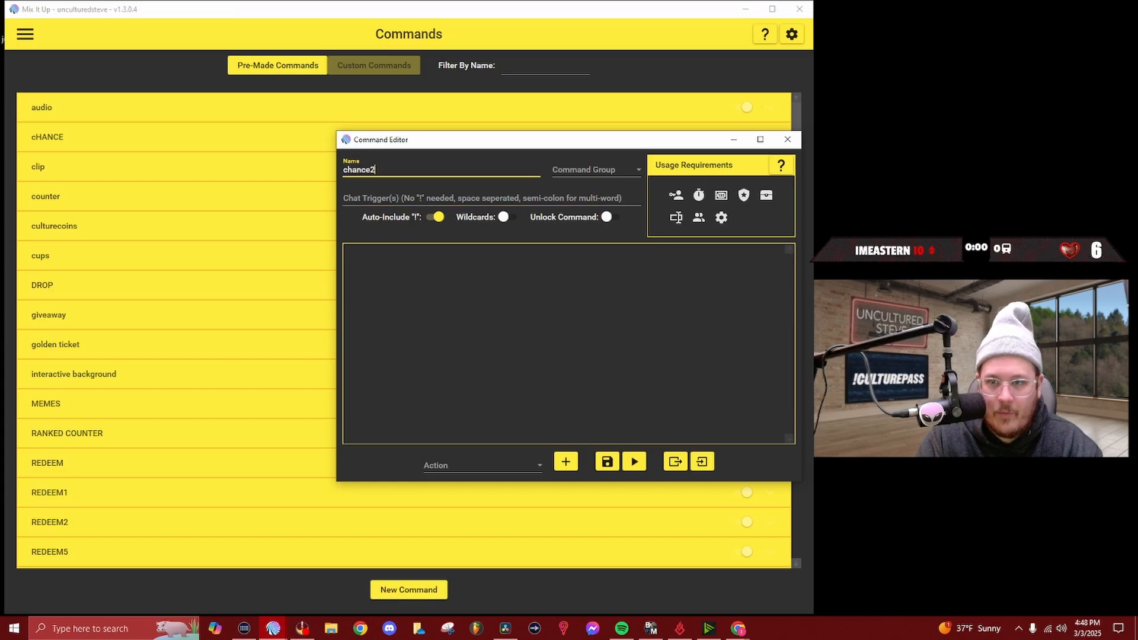
{"action": "key", "text": "Tab"}
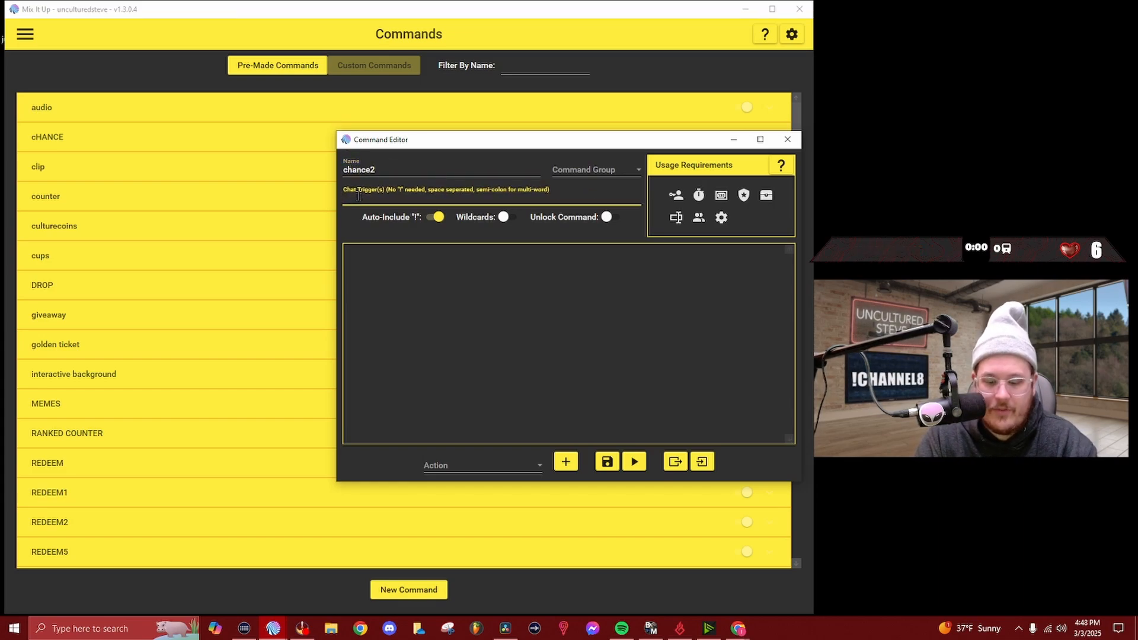
{"action": "type", "text": "chance2"}
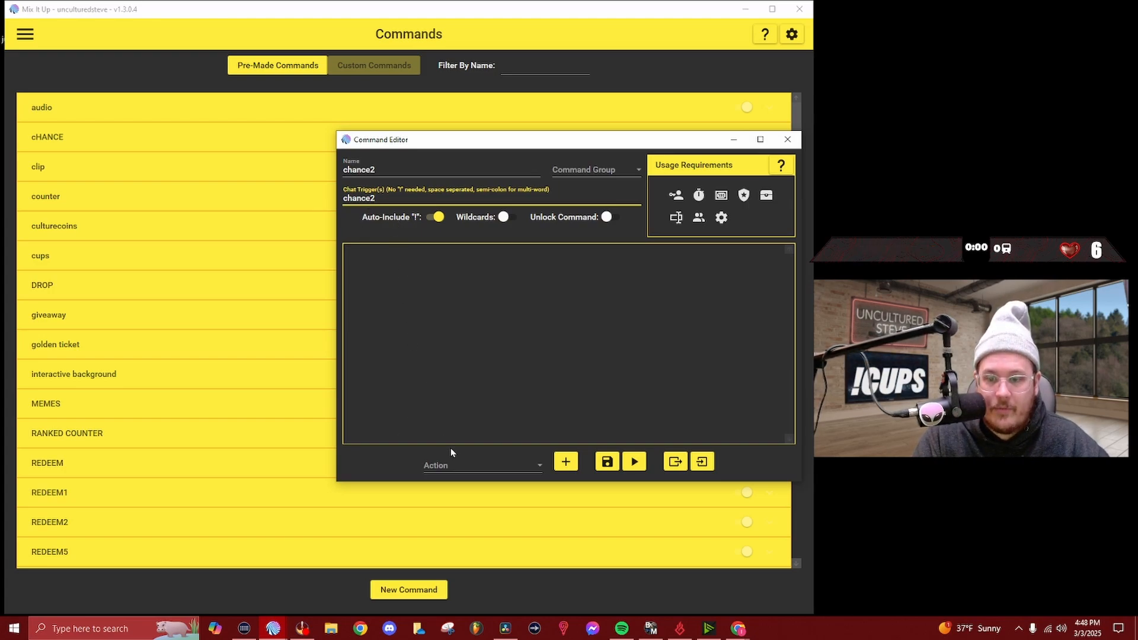
Add a Command action to the new command that runs the chance2 action group
{"action": "left_click", "coordinate": [439, 466]}
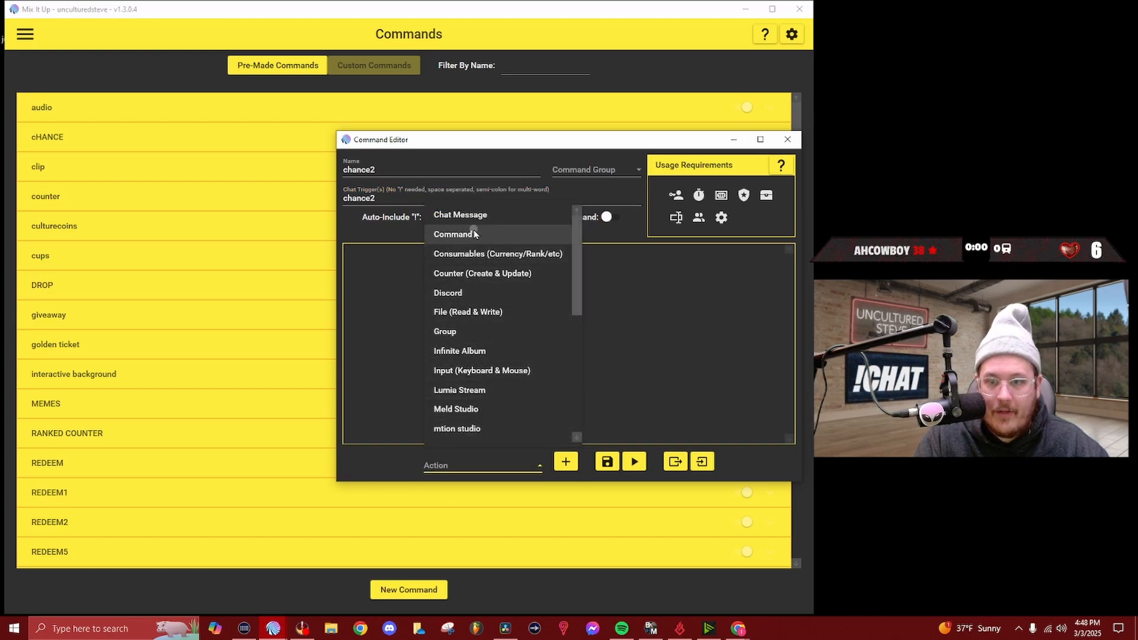
{"action": "left_click", "coordinate": [474, 235]}
{"action": "left_click", "coordinate": [567, 462]}
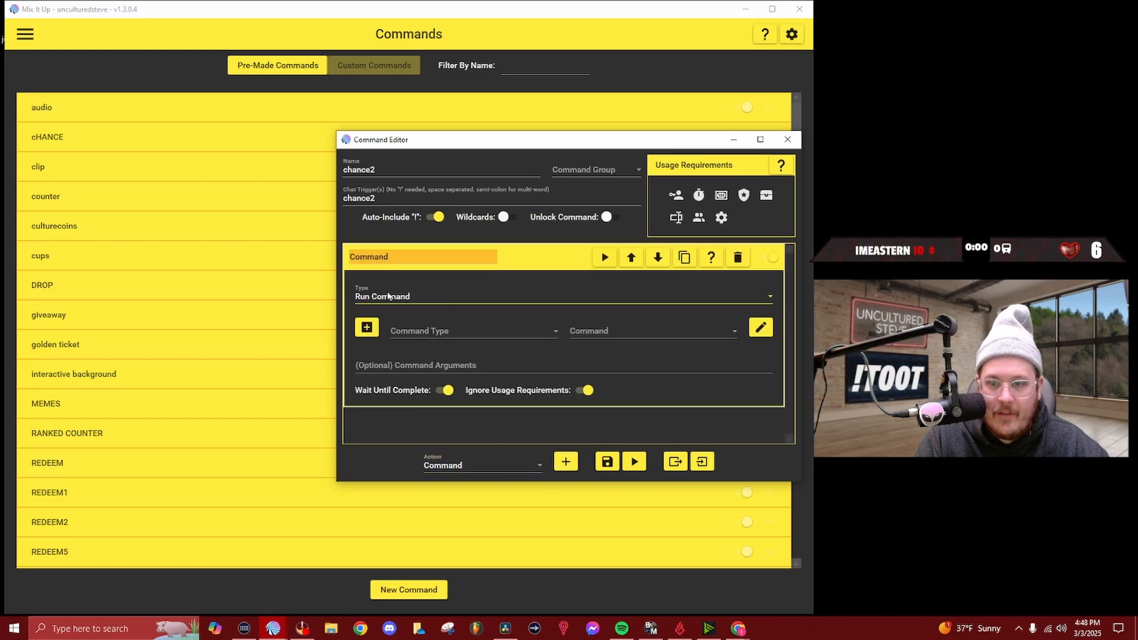
{"action": "left_click", "coordinate": [429, 332]}
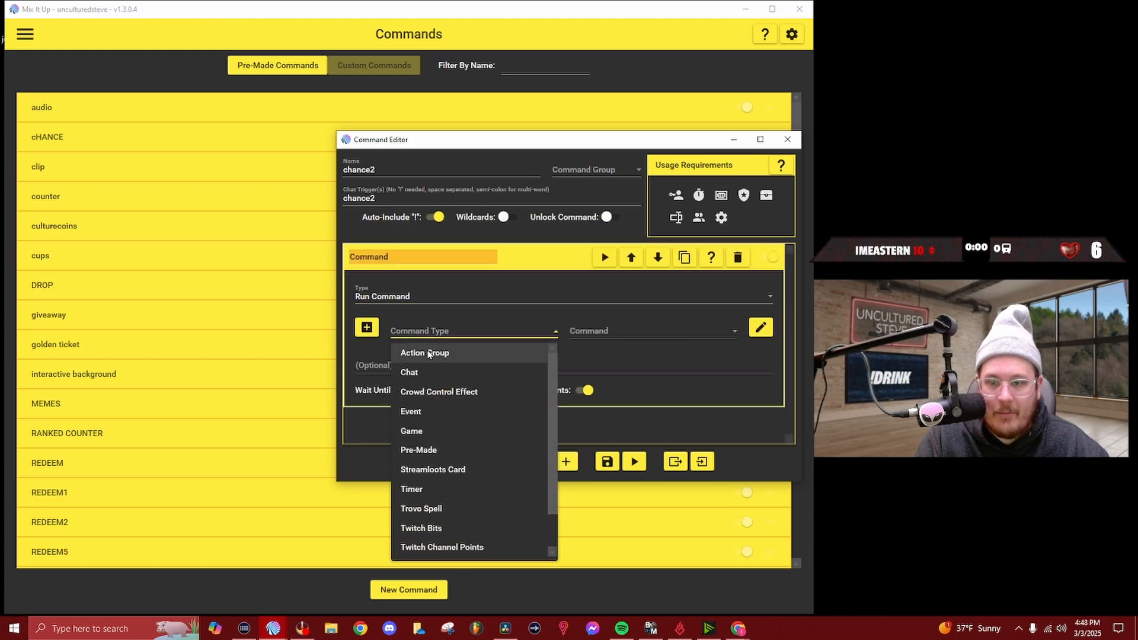
{"action": "left_click", "coordinate": [429, 353]}
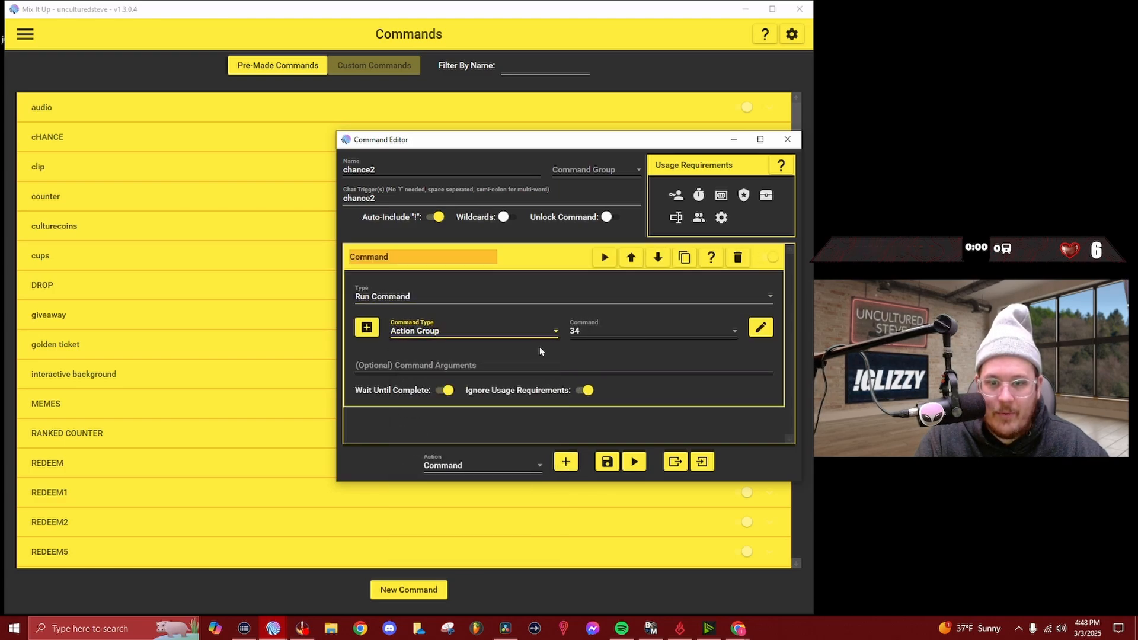
{"action": "left_click", "coordinate": [593, 335]}
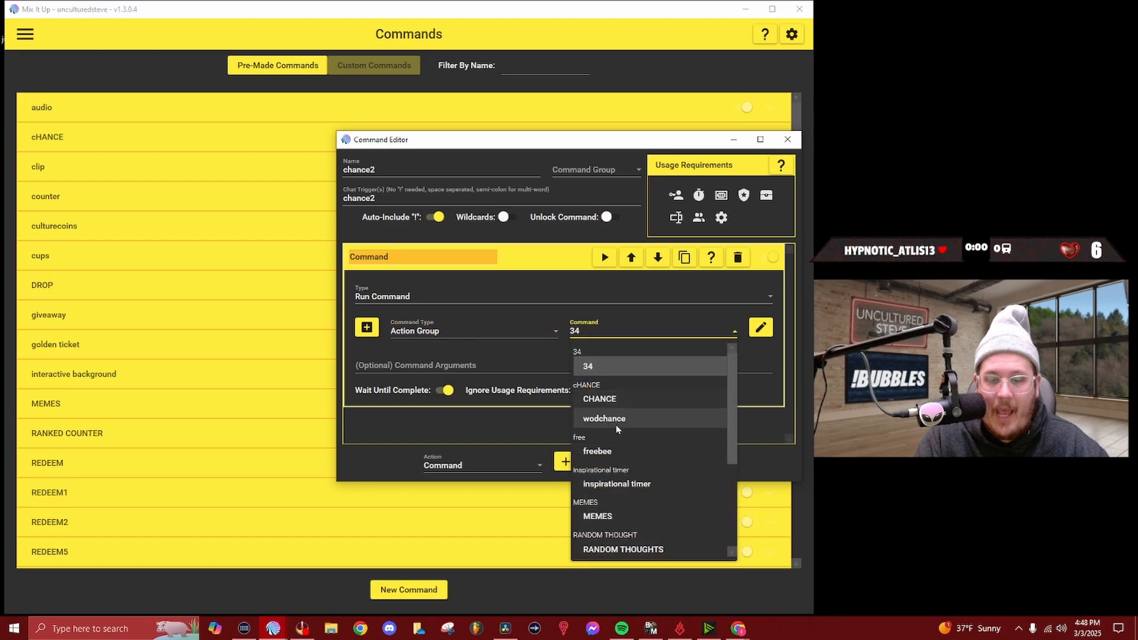
{"action": "scroll", "coordinate": [617, 433], "scroll_direction": "down", "scroll_amount": 5}
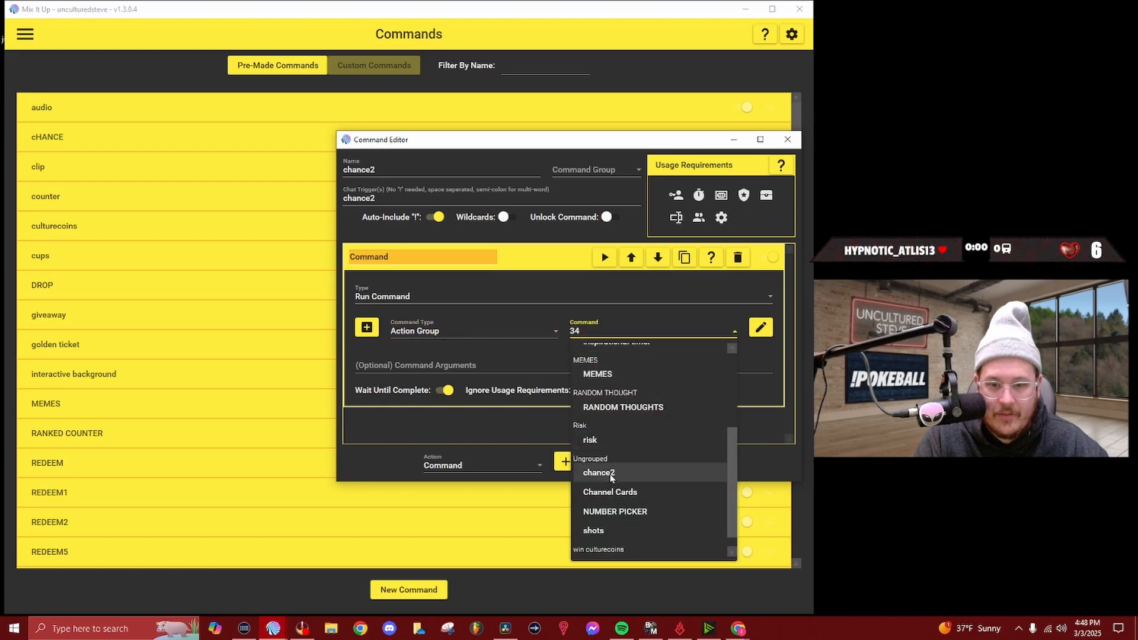
{"action": "left_click", "coordinate": [615, 473]}
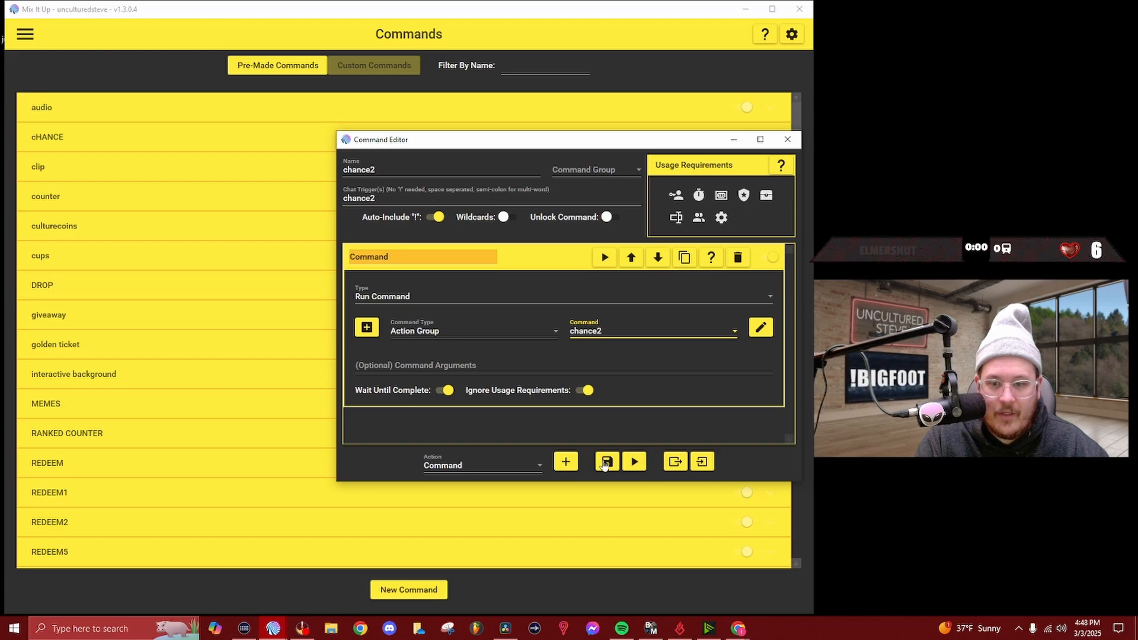
Save the chance2 command and test it by sending !chance2 in the Twitch chat pop-out window
{"action": "left_click", "coordinate": [606, 463]}
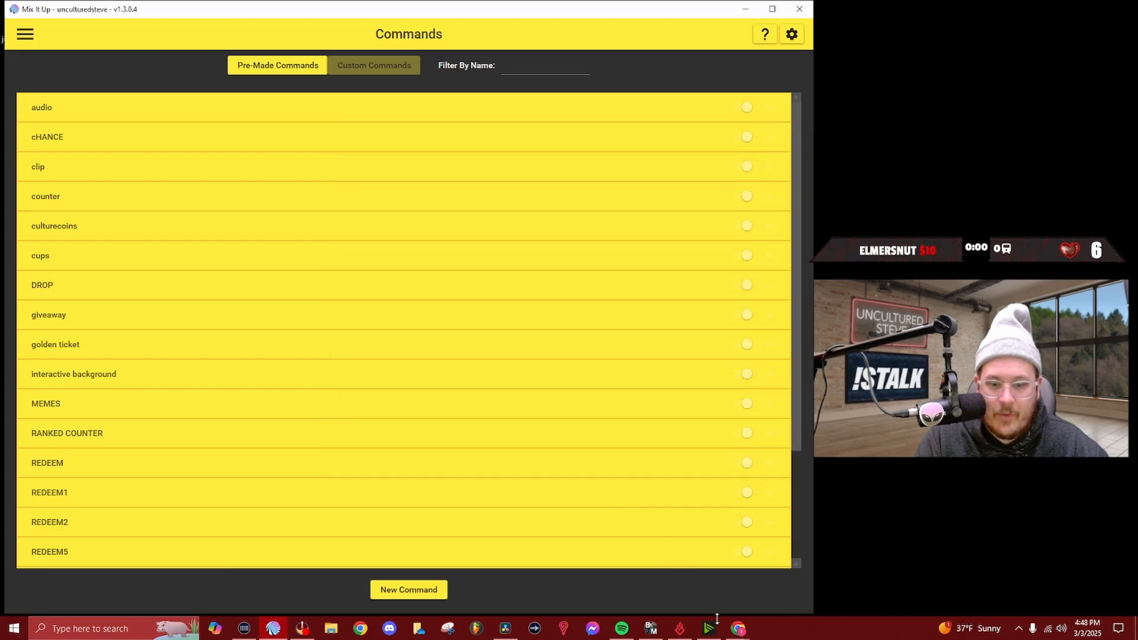
{"action": "mouse_move", "coordinate": [738, 628]}
{"action": "left_click", "coordinate": [795, 584]}
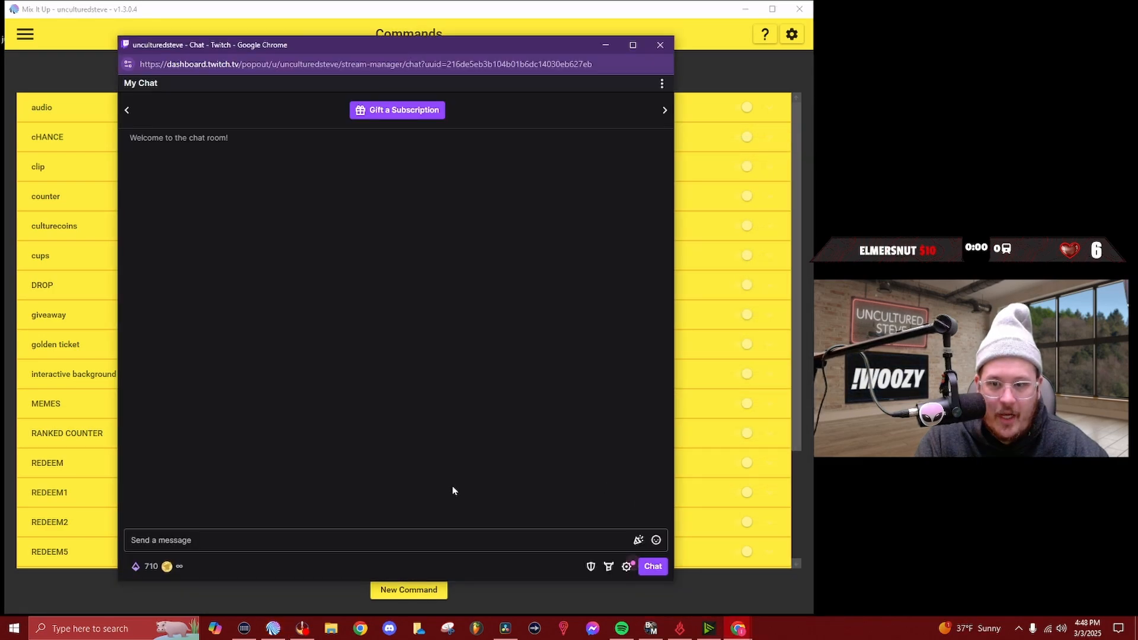
{"action": "left_click", "coordinate": [384, 542]}
{"action": "type", "text": "!chanc"}
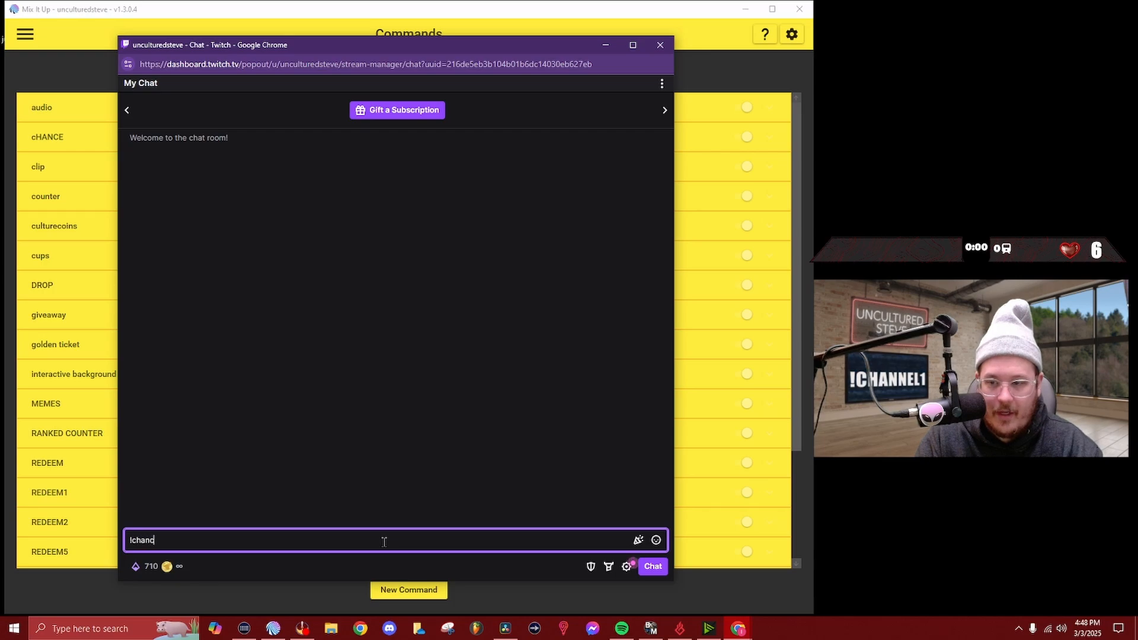
{"action": "type", "text": "e2"}
{"action": "key", "text": "Return"}
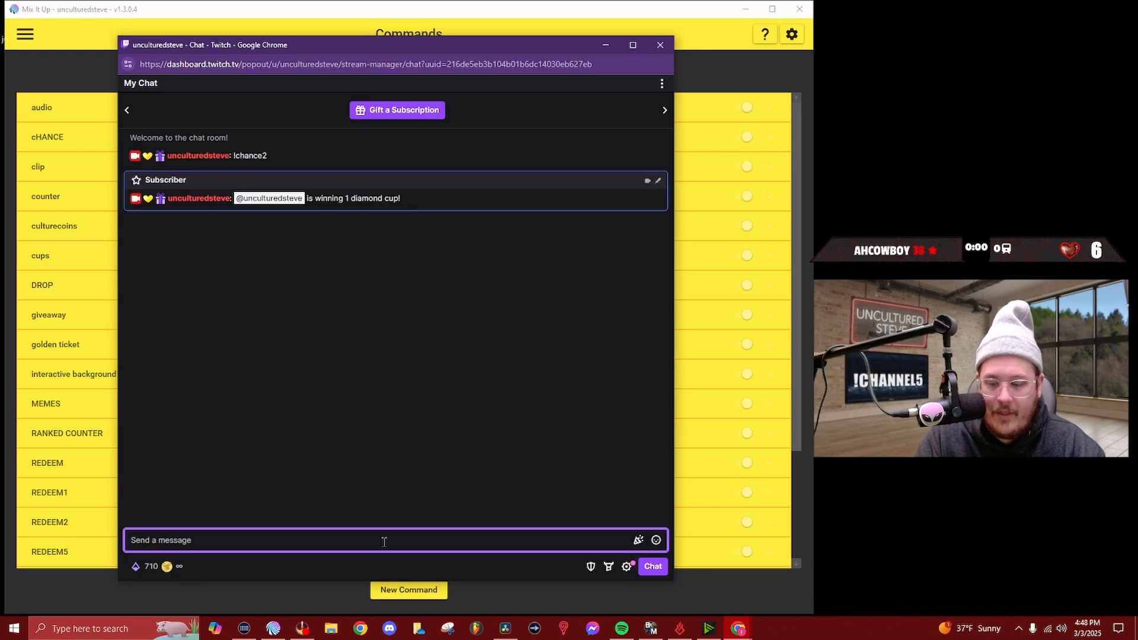
Send !chance2 in the Twitch chat four more times to test its random outcomes
{"action": "type", "text": "!chance2"}
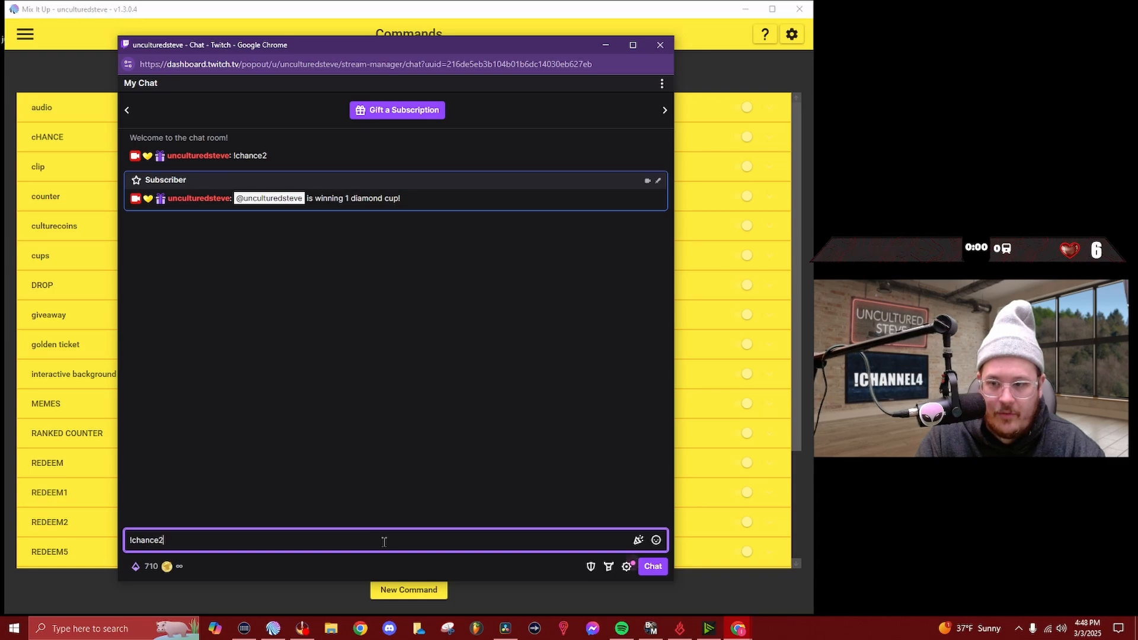
{"action": "key", "text": "Return"}
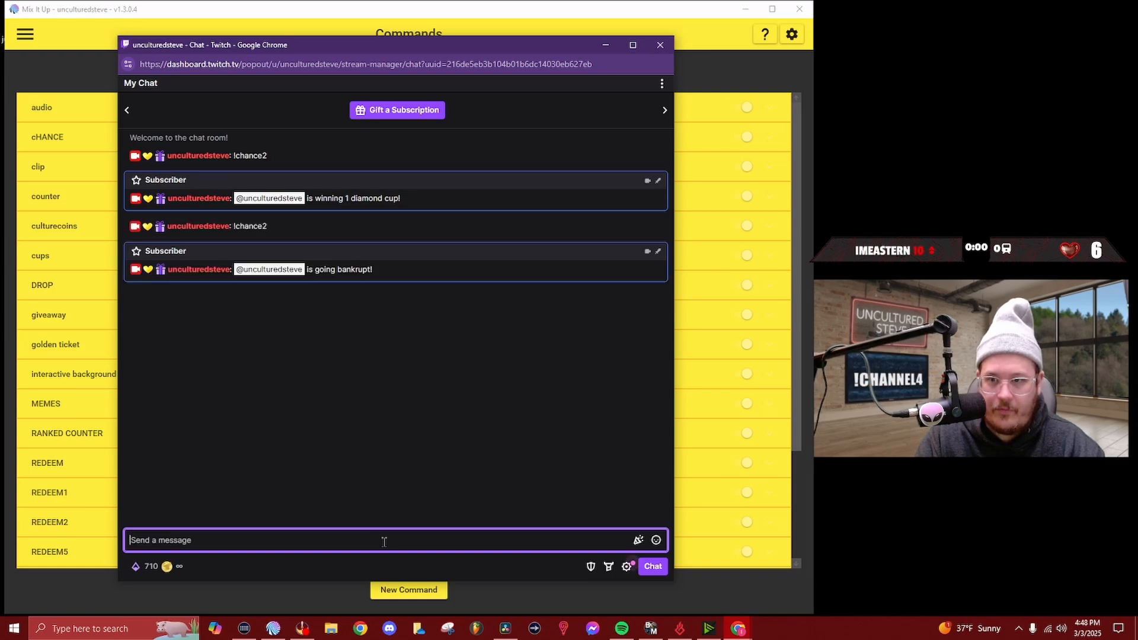
{"action": "type", "text": "cha"}
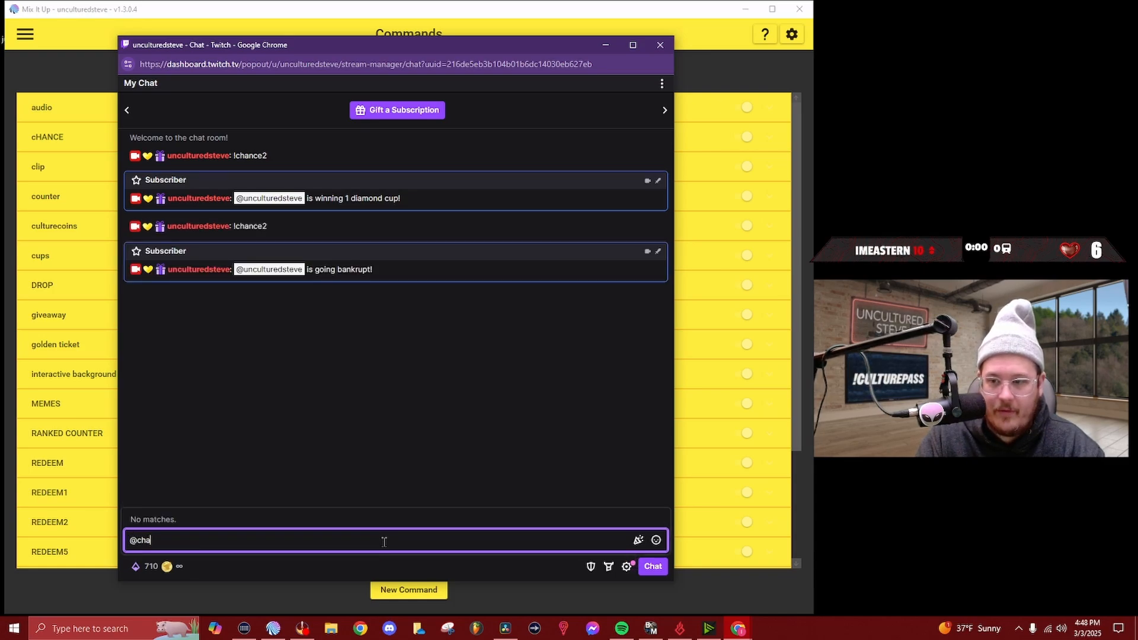
{"action": "key", "text": "BackSpace"}
{"action": "key", "text": "BackSpace"}
{"action": "key", "text": "BackSpace"}
{"action": "type", "text": "!c"}
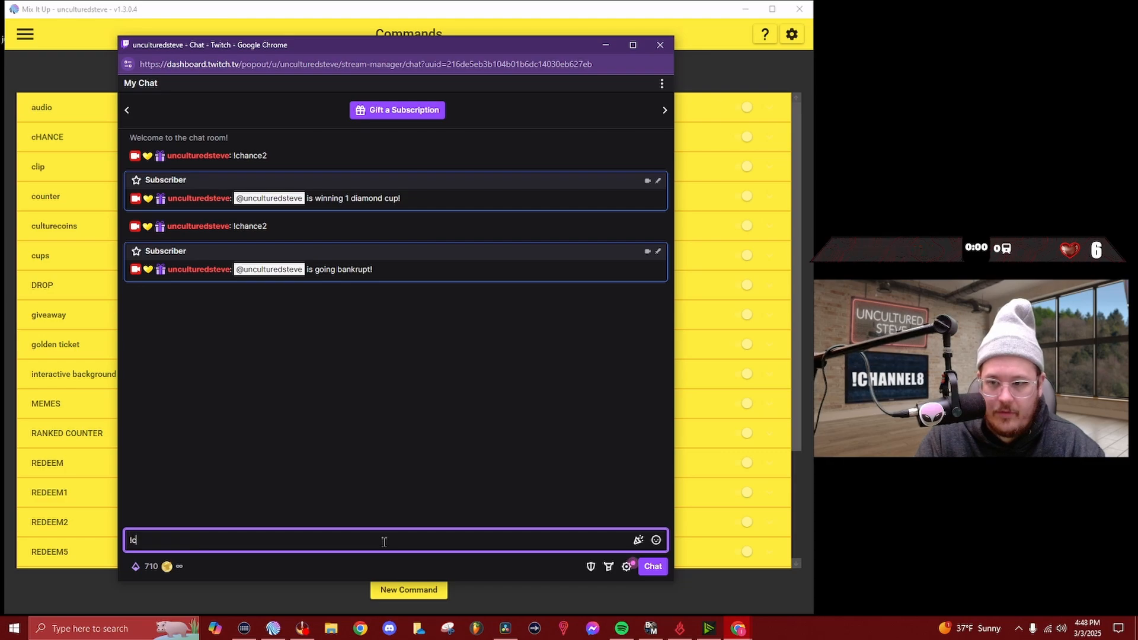
{"action": "type", "text": "hance2"}
{"action": "key", "text": "Return"}
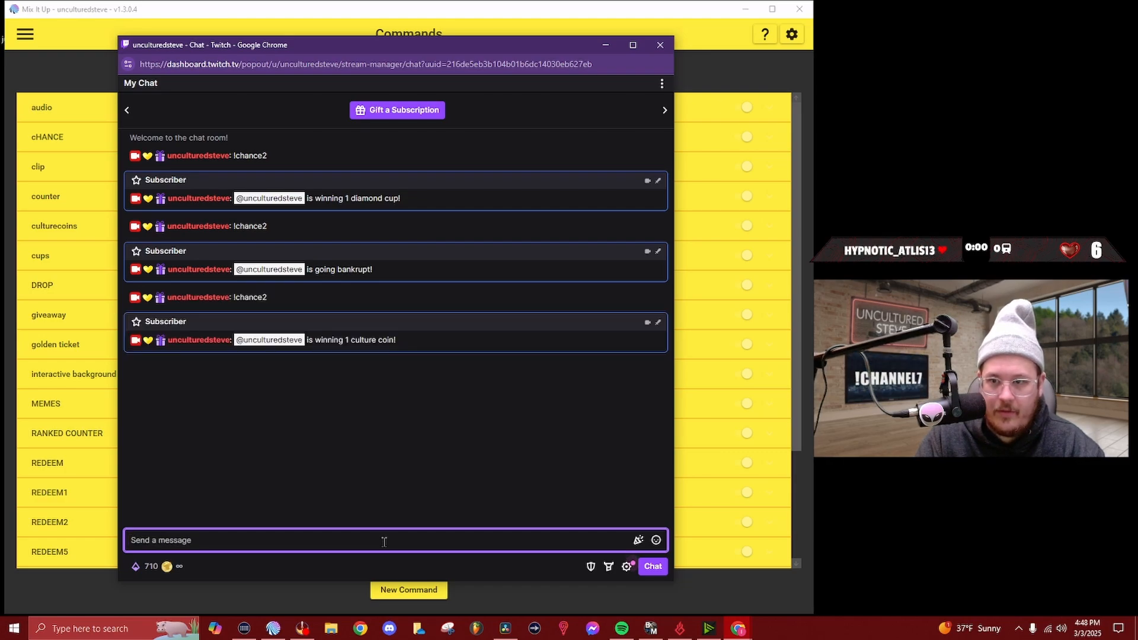
{"action": "type", "text": "!chance2"}
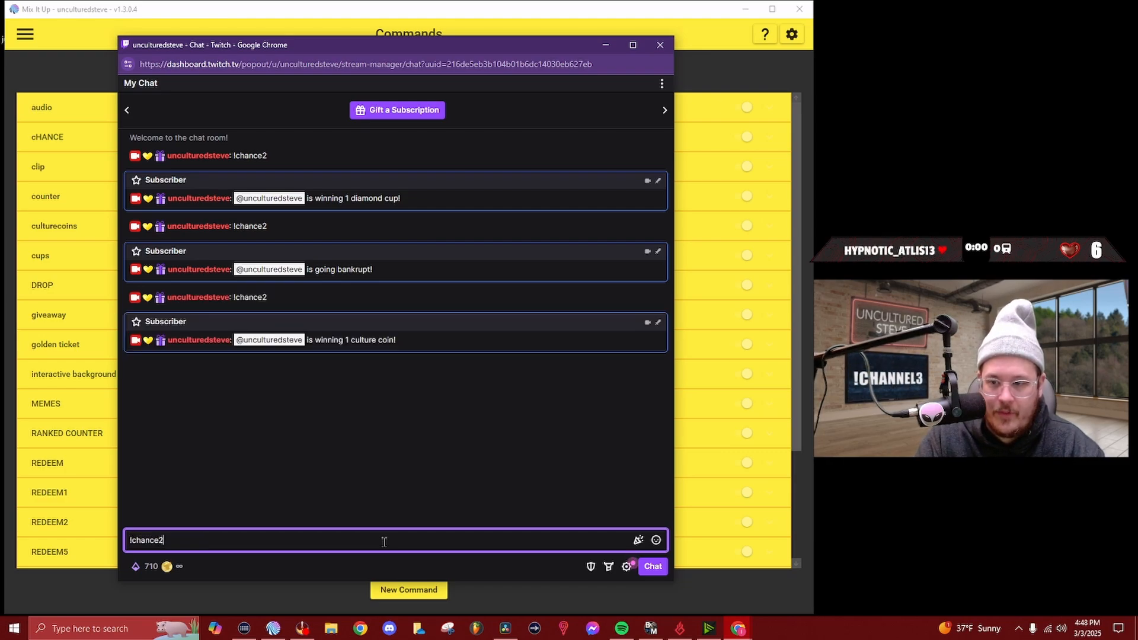
{"action": "key", "text": "Return"}
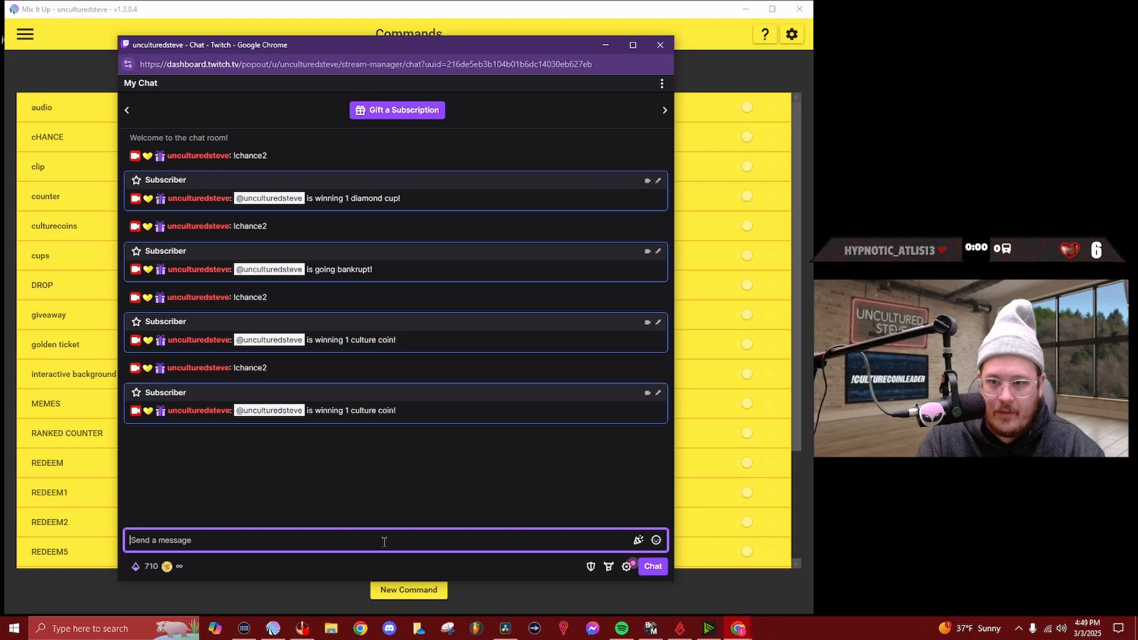
{"action": "type", "text": "!chance2"}
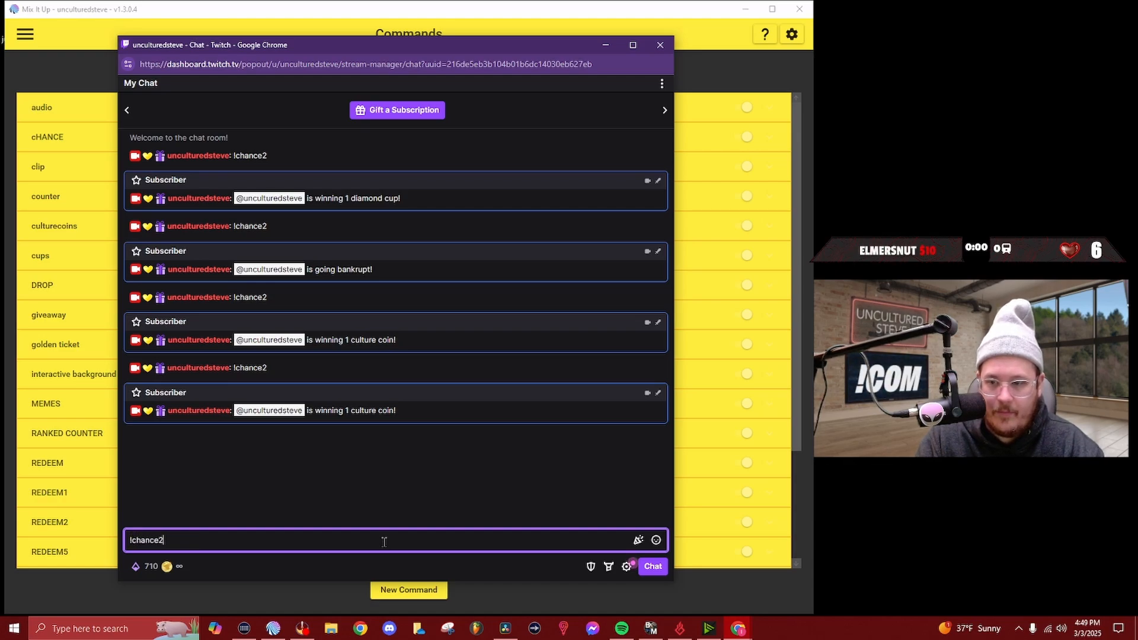
{"action": "key", "text": "Return"}
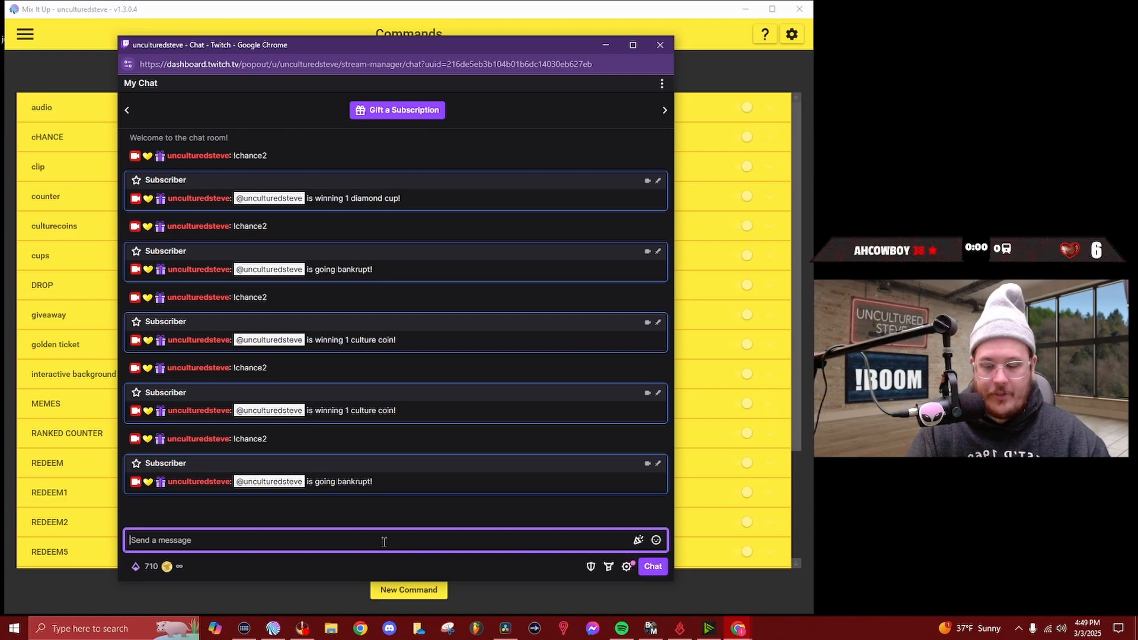
Send the existing !chance command four times in the Twitch chat
{"action": "type", "text": "!chance2"}
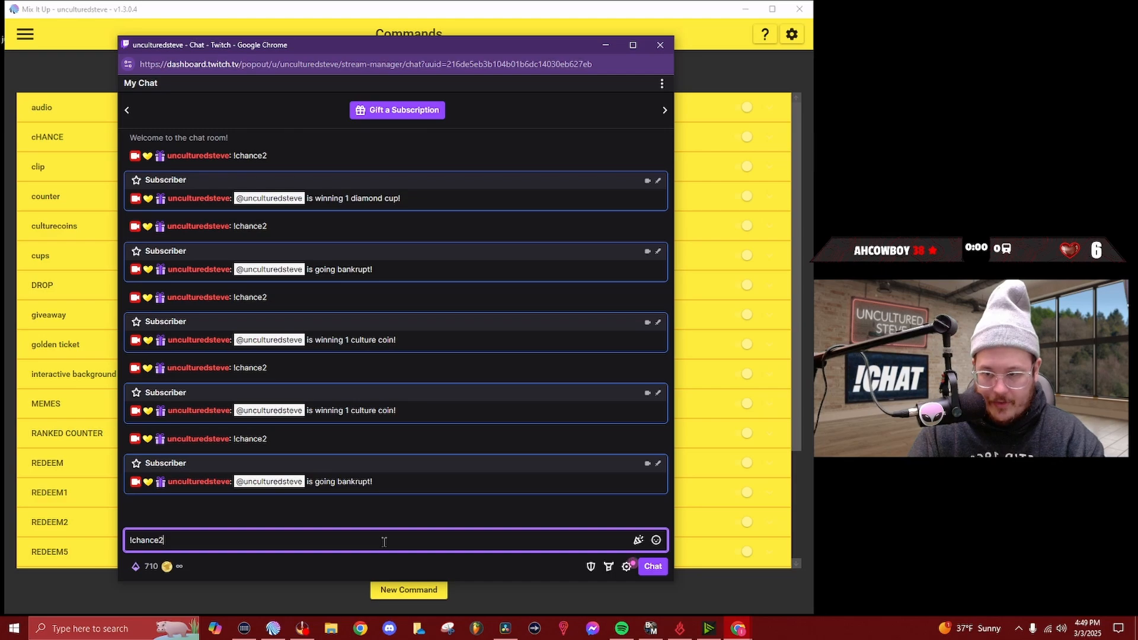
{"action": "key", "text": "BackSpace"}
{"action": "key", "text": "Return"}
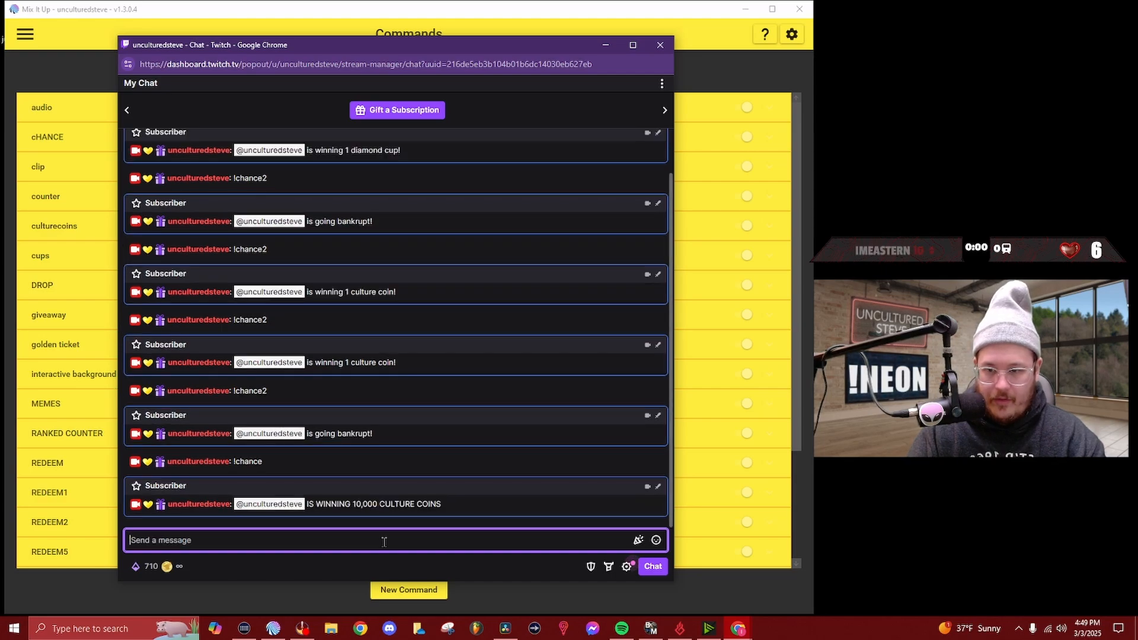
{"action": "type", "text": "!c"}
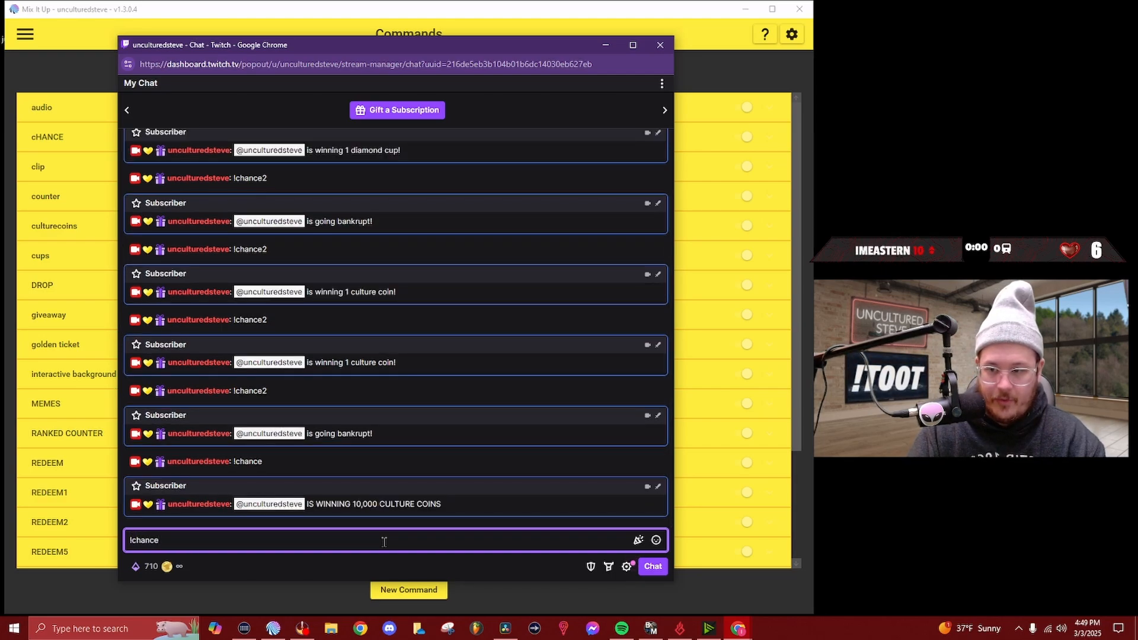
{"action": "type", "text": "hance"}
{"action": "key", "text": "Return"}
{"action": "type", "text": "!"}
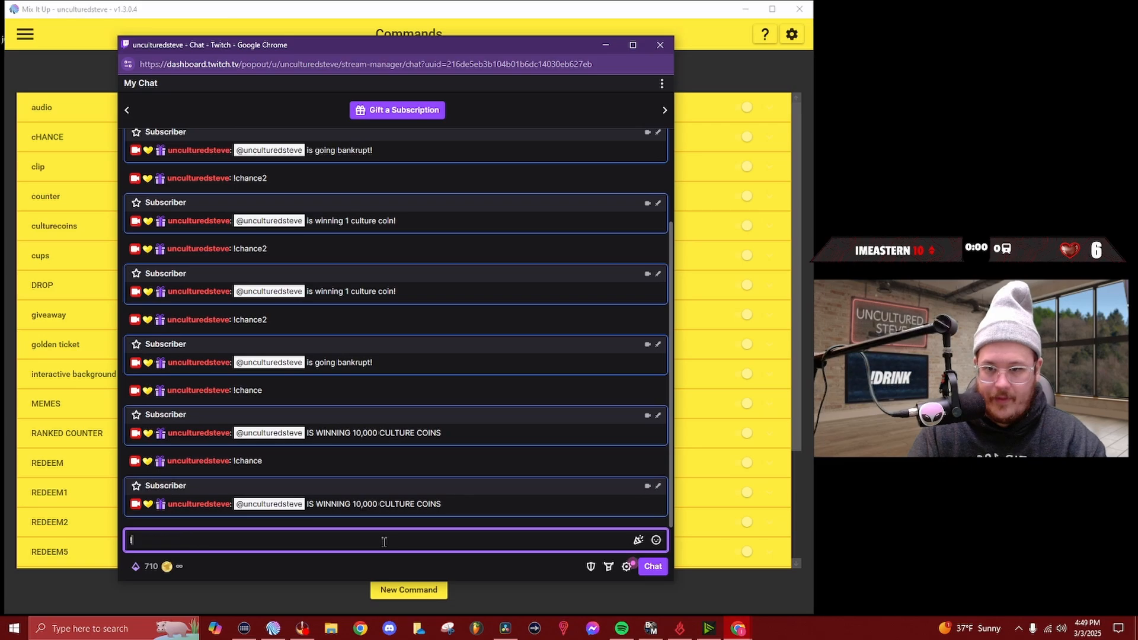
{"action": "type", "text": "chance"}
{"action": "key", "text": "Return"}
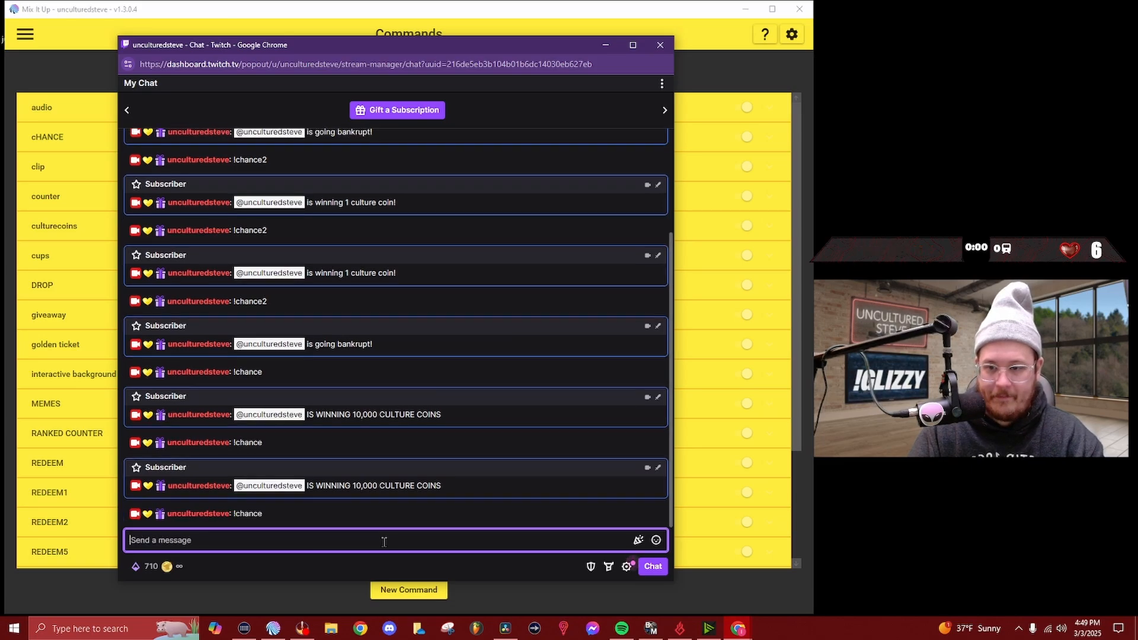
{"action": "type", "text": "!chance"}
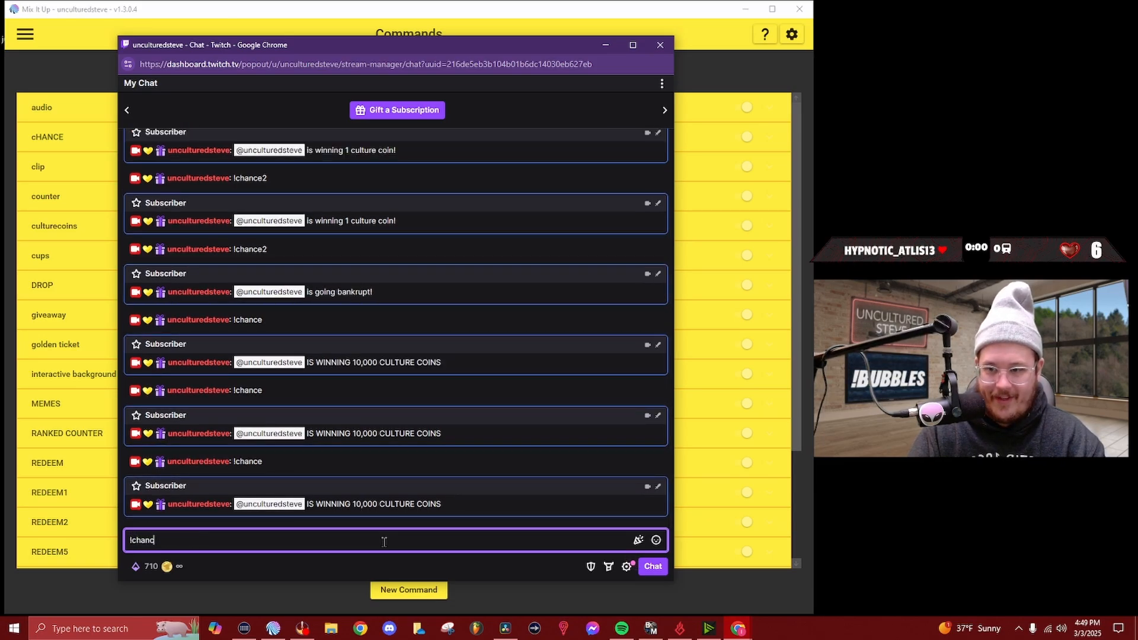
{"action": "key", "text": "Return"}
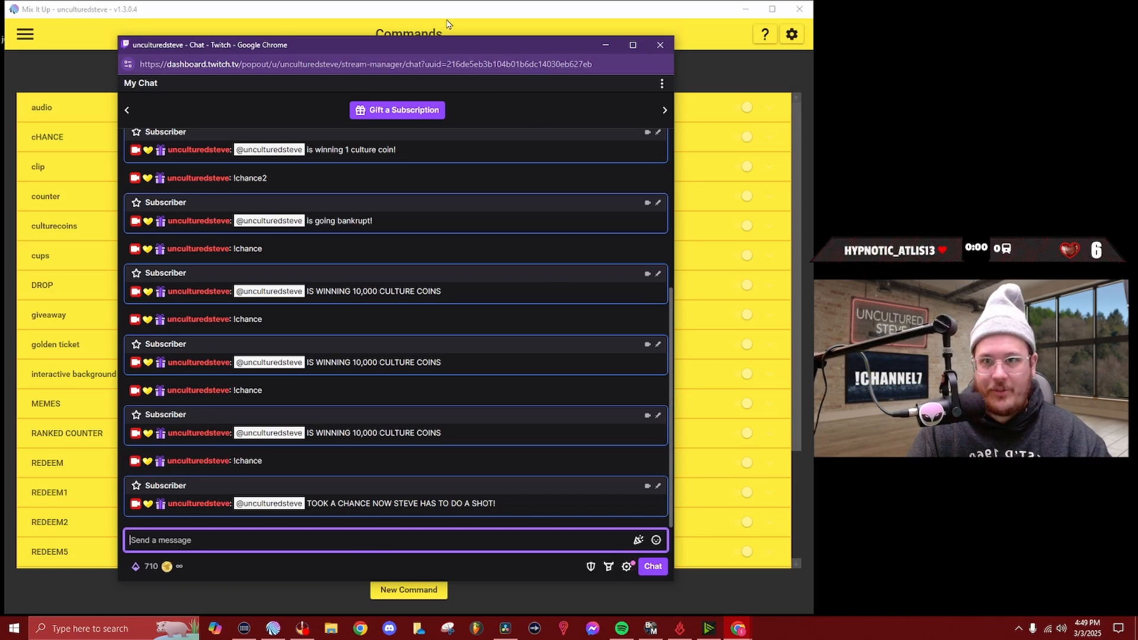
Return to Mix It Up, open the CHANCE action group for editing, and expand its Random action and the first group inside
{"action": "left_click", "coordinate": [96, 42]}
{"action": "left_click", "coordinate": [26, 35]}
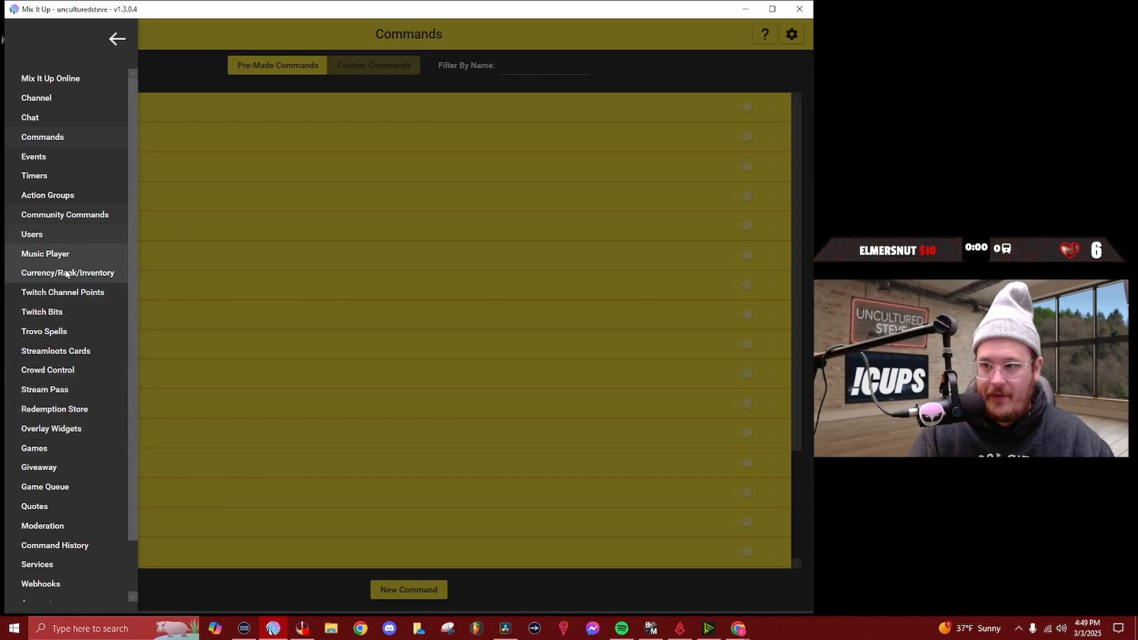
{"action": "left_click", "coordinate": [76, 196]}
{"action": "left_click", "coordinate": [437, 67]}
{"action": "left_click", "coordinate": [131, 127]}
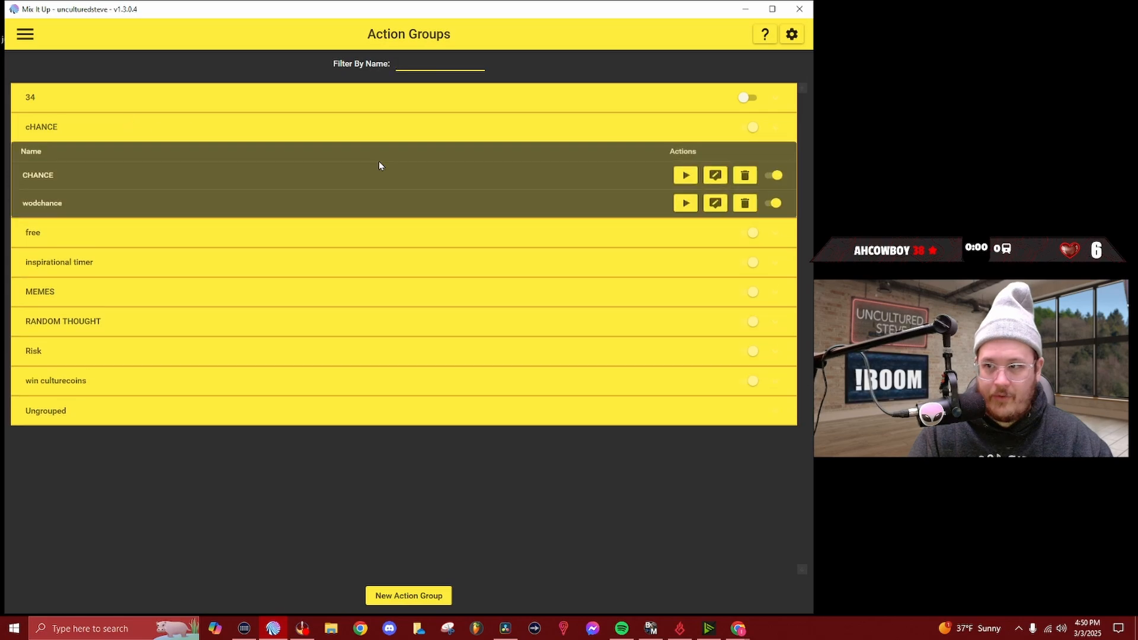
{"action": "left_click", "coordinate": [713, 178]}
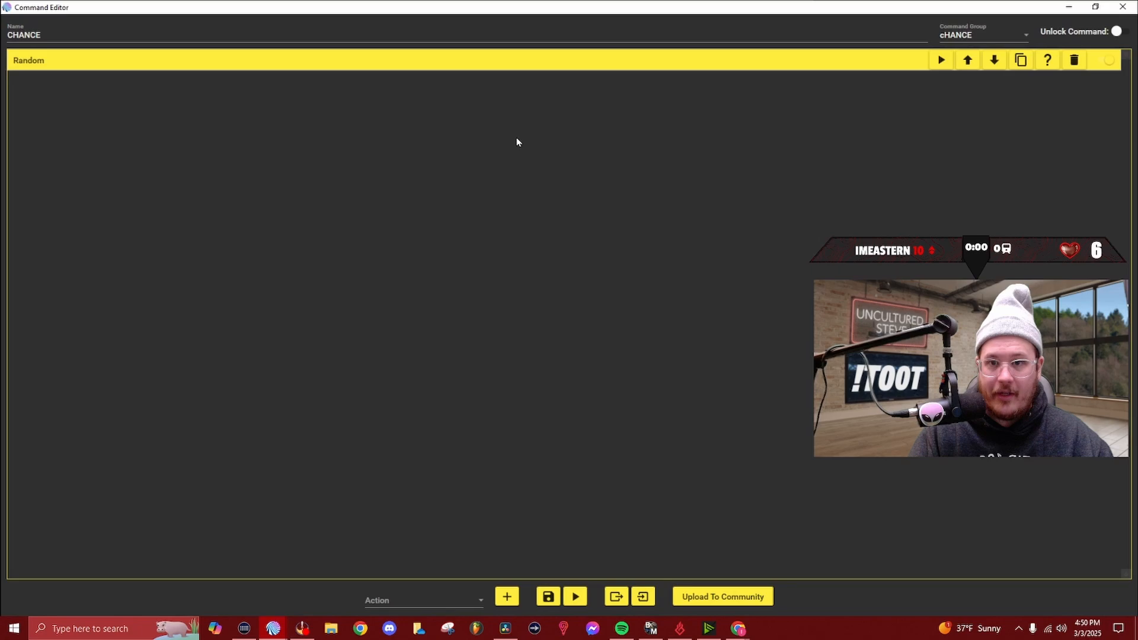
{"action": "double_click", "coordinate": [520, 140]}
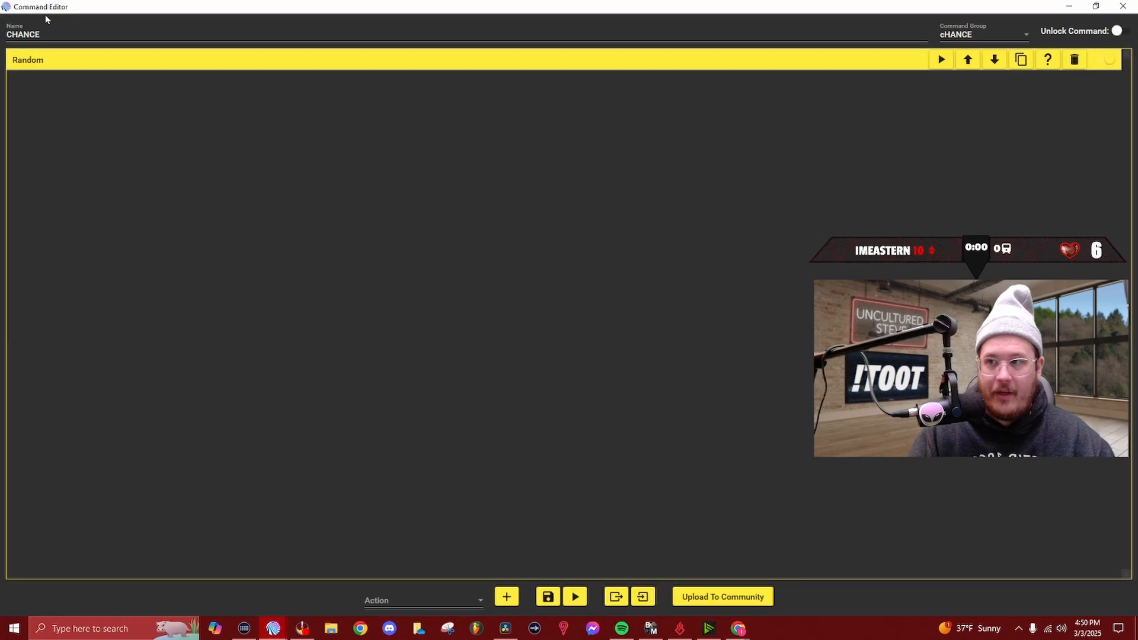
{"action": "left_click", "coordinate": [86, 61]}
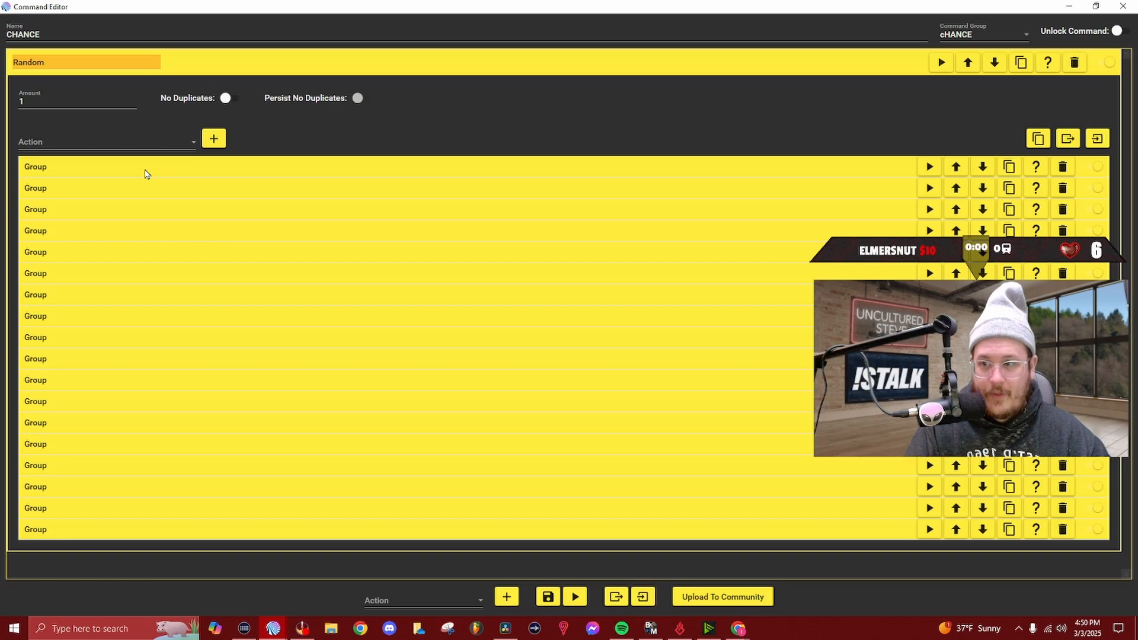
{"action": "left_click", "coordinate": [145, 174]}
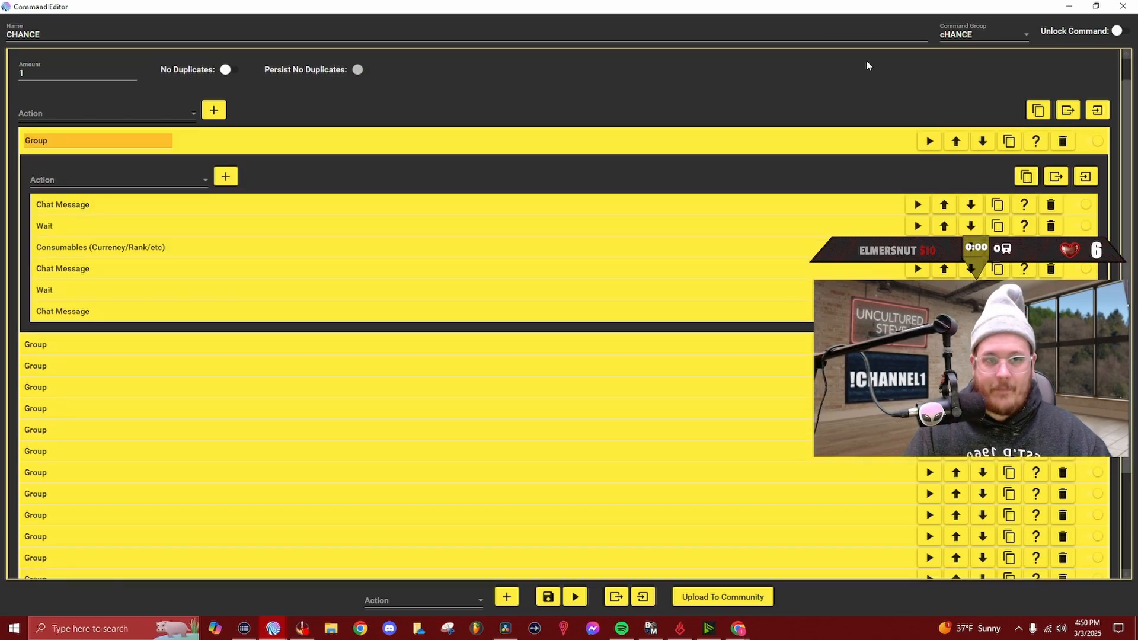
Show the Twitch chat beside the Command Editor, run the first group to check its messages, and maximize the editor again
{"action": "left_click_drag", "start_coordinate": [709, 6], "coordinate": [906, 150]}
{"action": "mouse_move", "coordinate": [745, 627]}
{"action": "left_click", "coordinate": [802, 575]}
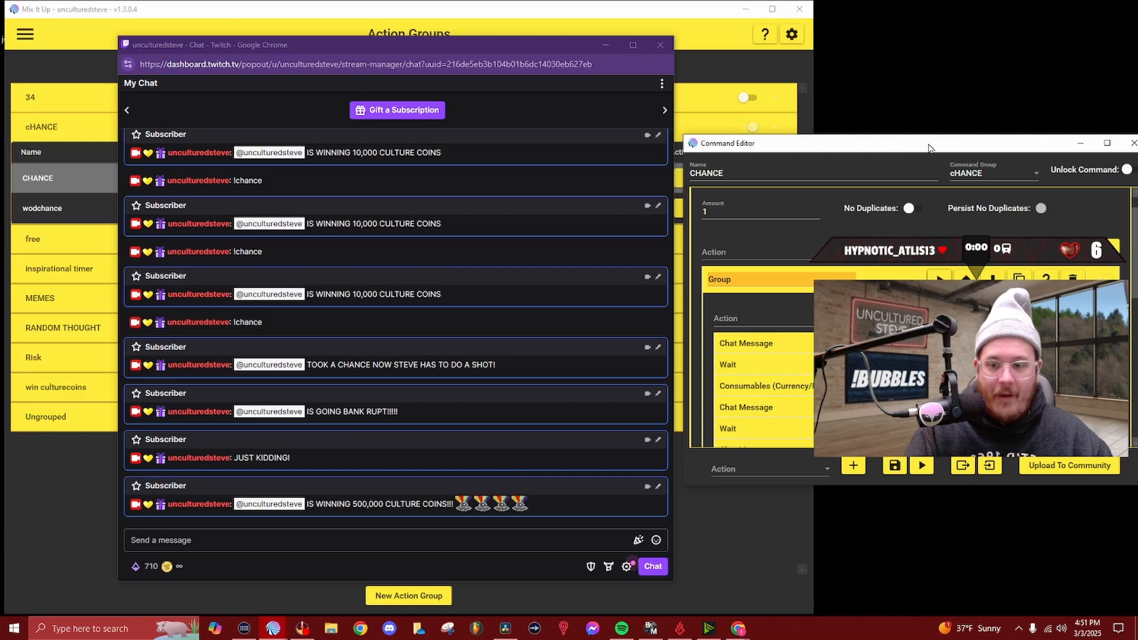
{"action": "left_click_drag", "start_coordinate": [928, 150], "coordinate": [655, 1]}
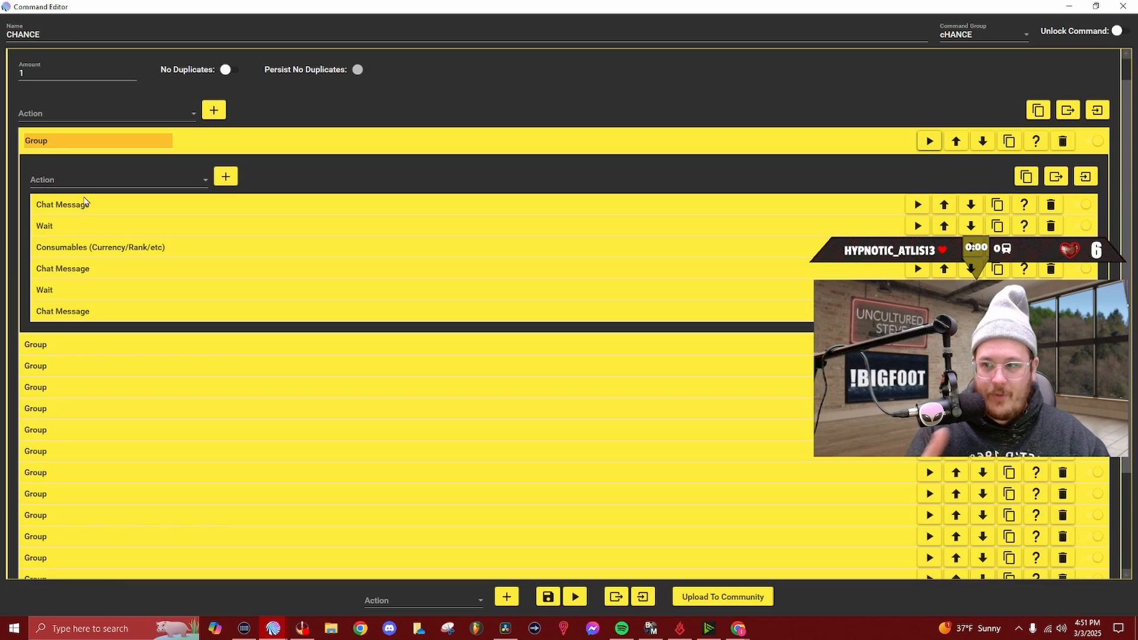
Inspect the first group's opening Chat Message action and browse the action types that can be added to the group
{"action": "left_click", "coordinate": [92, 204]}
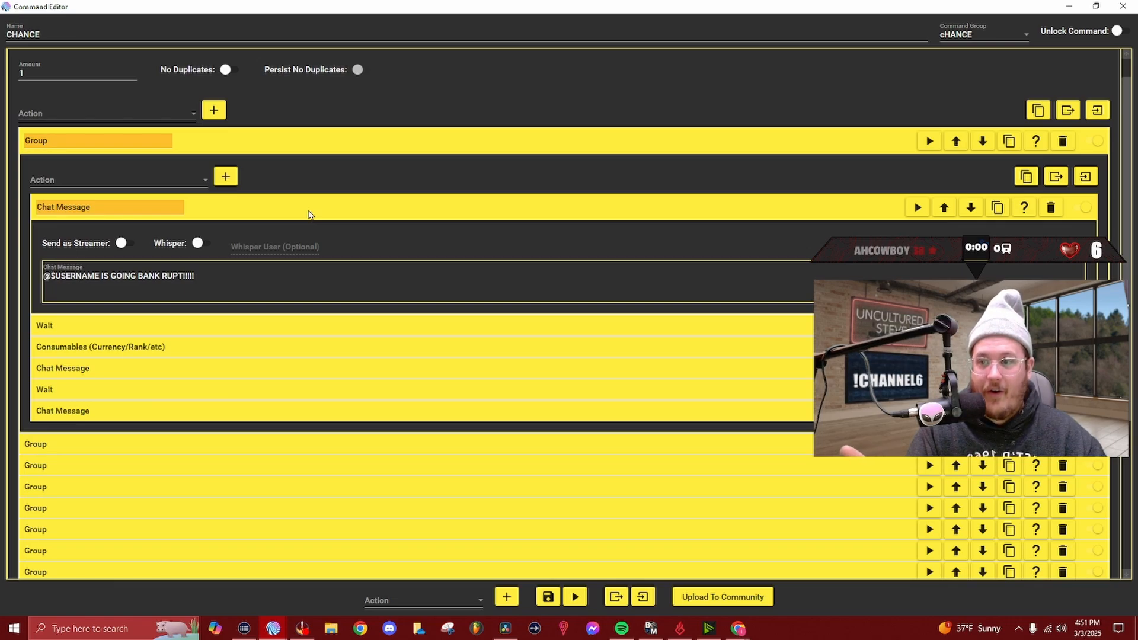
{"action": "left_click", "coordinate": [307, 214]}
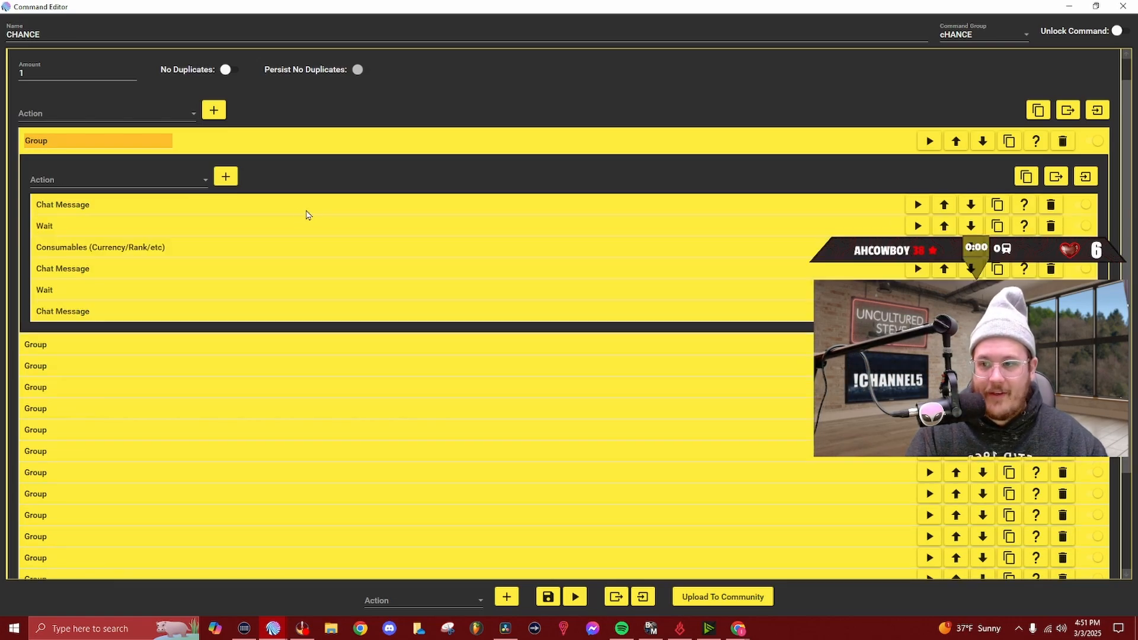
{"action": "left_click", "coordinate": [98, 175]}
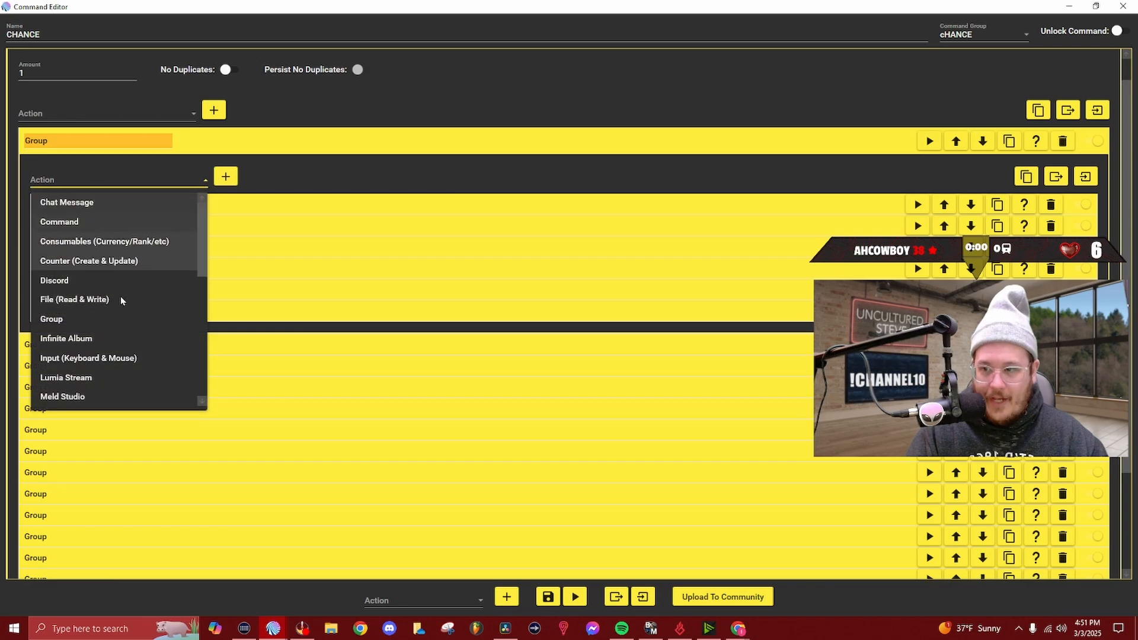
{"action": "scroll", "coordinate": [118, 302], "scroll_direction": "down", "scroll_amount": 4}
{"action": "scroll", "coordinate": [117, 310], "scroll_direction": "down", "scroll_amount": 1}
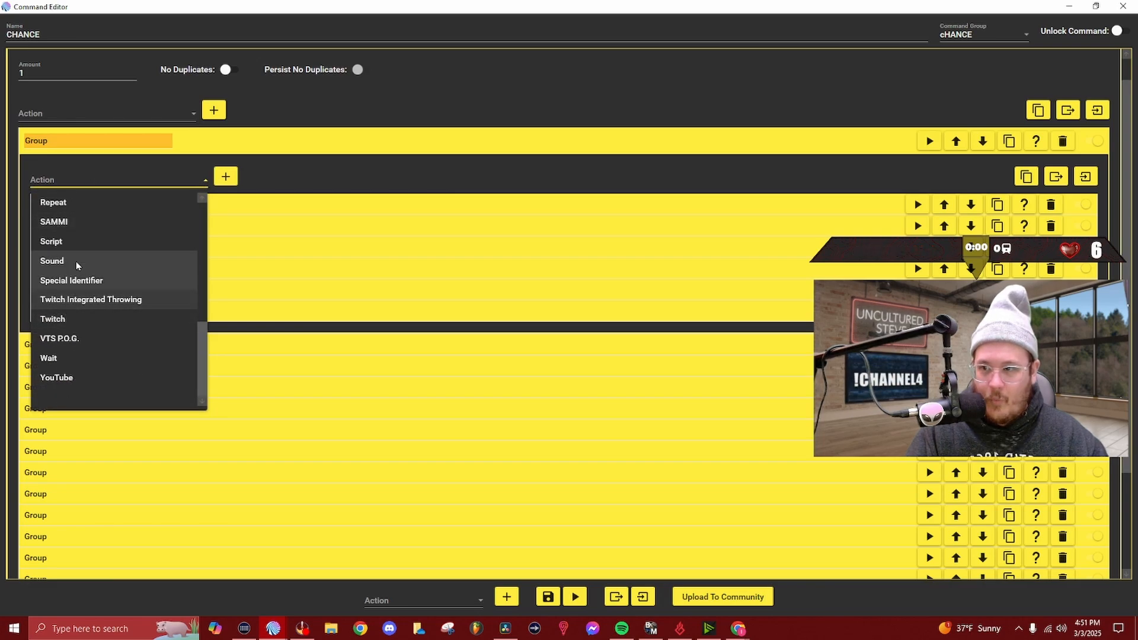
{"action": "scroll", "coordinate": [80, 272], "scroll_direction": "up", "scroll_amount": 1}
{"action": "scroll", "coordinate": [77, 249], "scroll_direction": "up", "scroll_amount": 2}
{"action": "scroll", "coordinate": [83, 261], "scroll_direction": "down", "scroll_amount": 3}
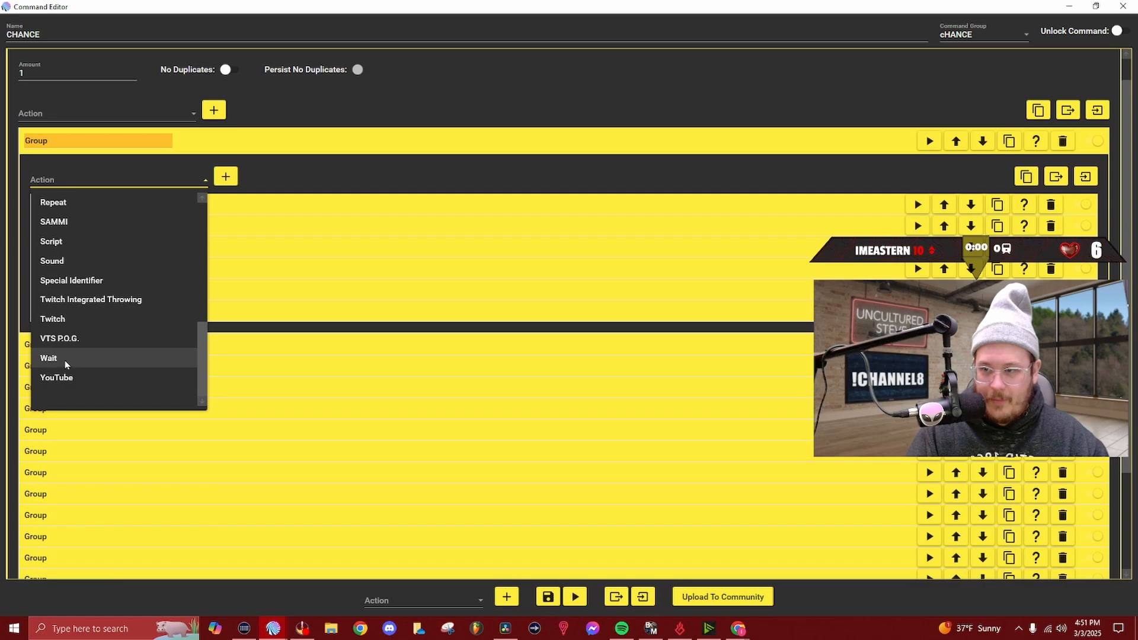
Expand the first Wait action in the group to inspect its duration in seconds
{"action": "left_click", "coordinate": [340, 236]}
{"action": "left_click", "coordinate": [104, 236]}
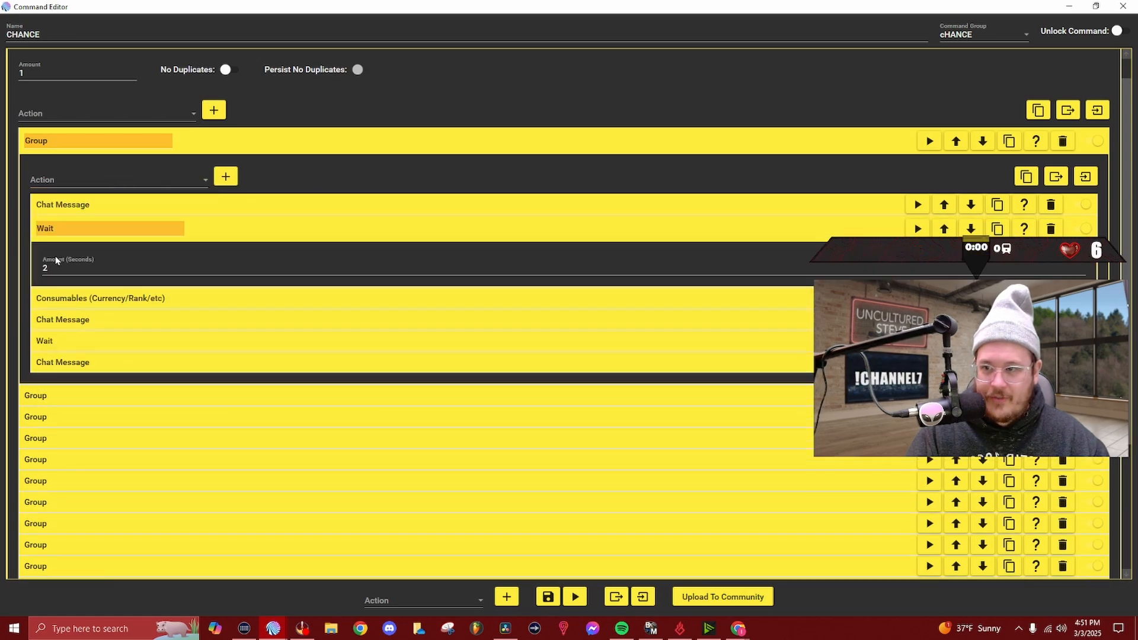
{"action": "left_click", "coordinate": [62, 269]}
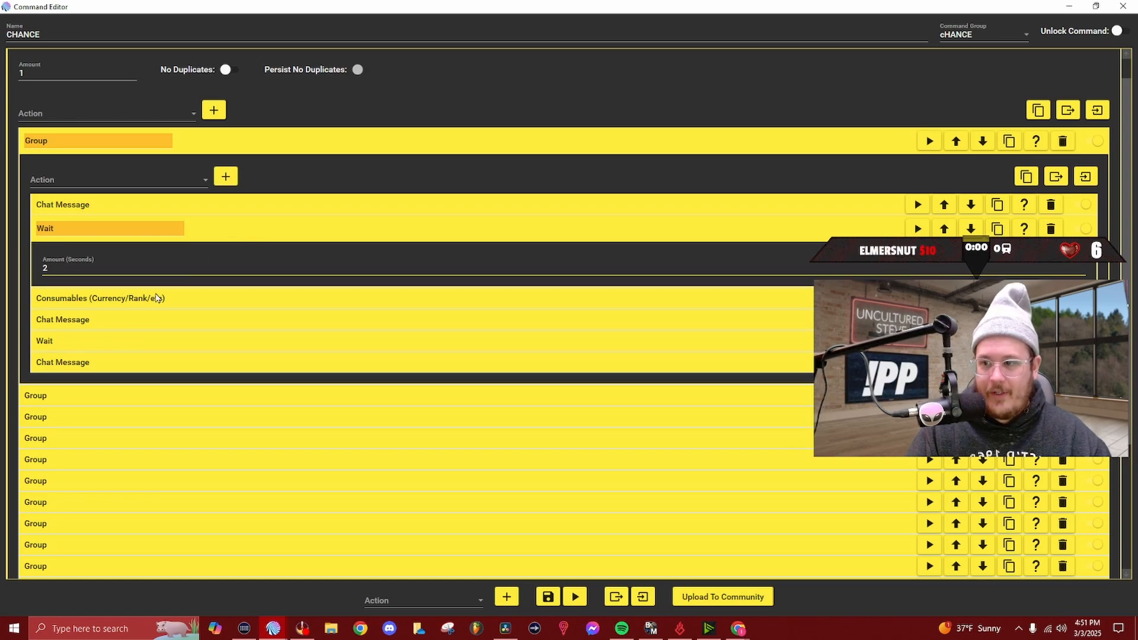
Expand the first group's second Chat Message, second Wait and final Chat Message to inspect their texts and duration
{"action": "left_click", "coordinate": [93, 327]}
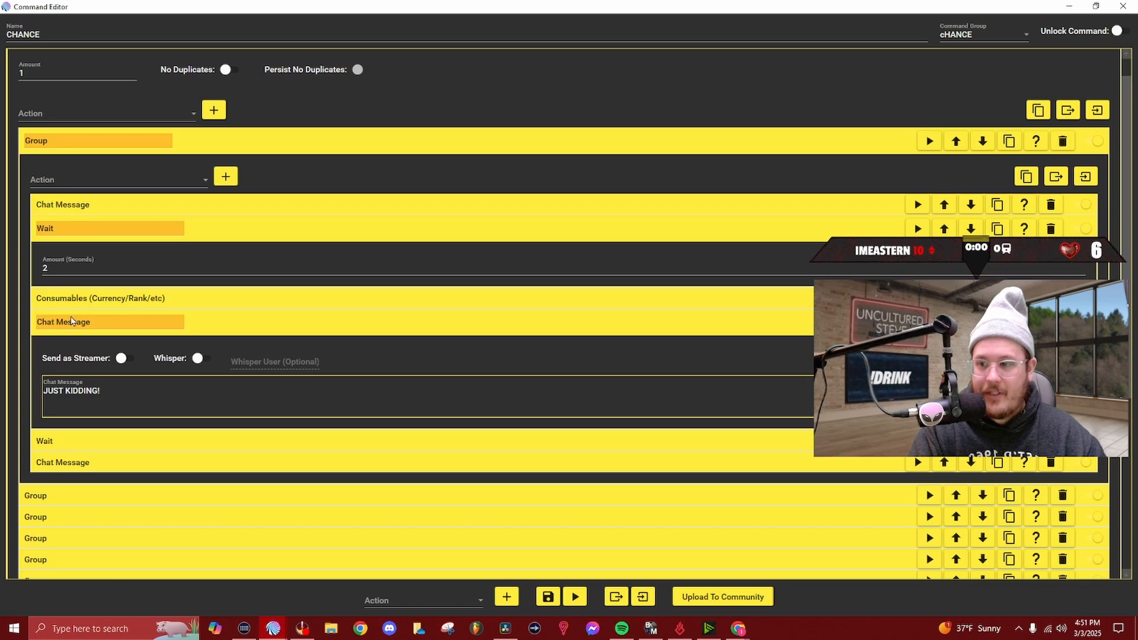
{"action": "scroll", "coordinate": [75, 330], "scroll_direction": "down", "scroll_amount": 2}
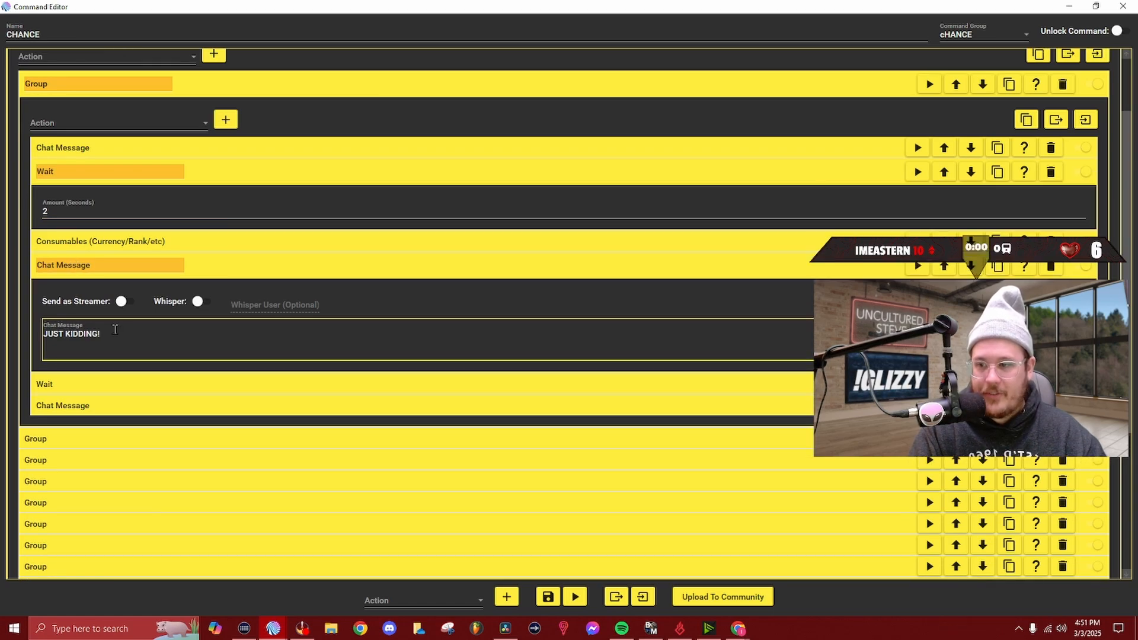
{"action": "left_click", "coordinate": [65, 385]}
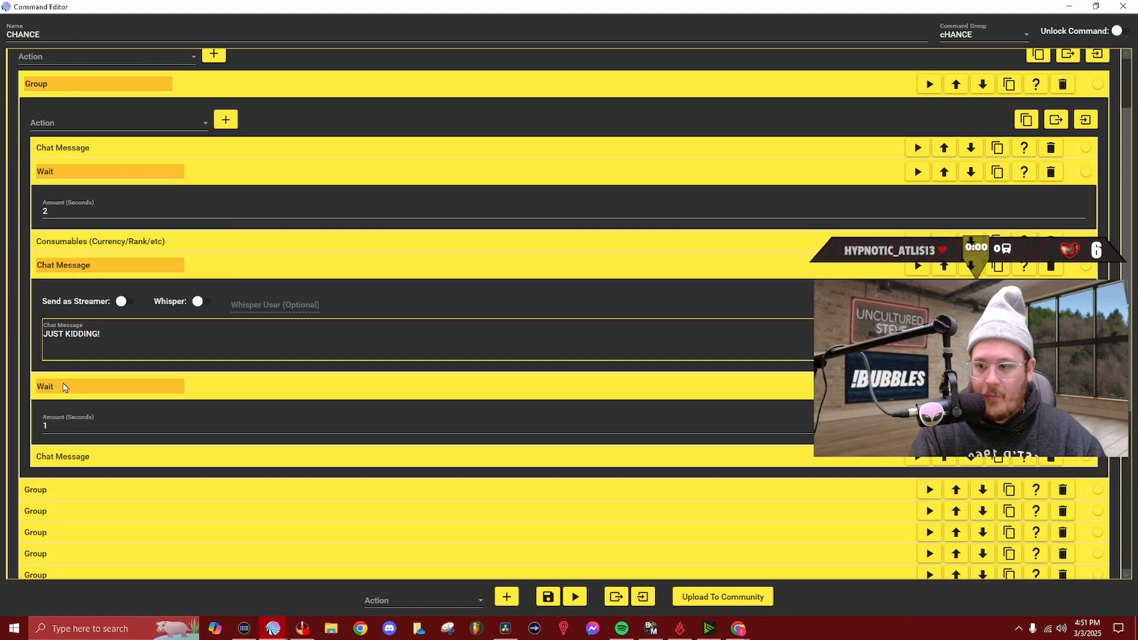
{"action": "scroll", "coordinate": [65, 387], "scroll_direction": "down", "scroll_amount": 2}
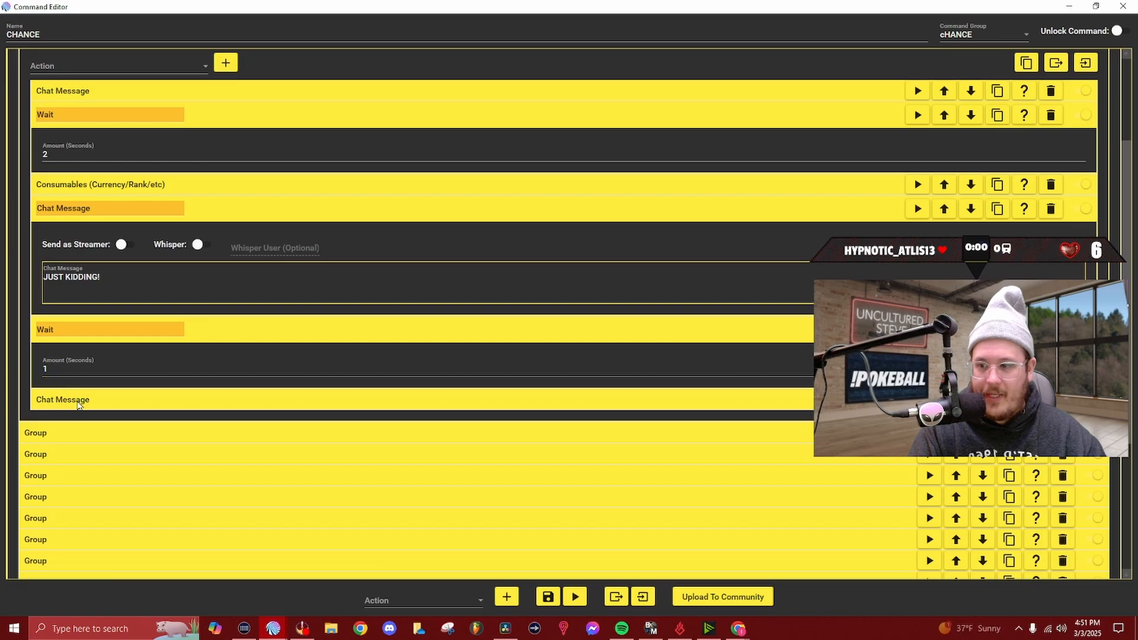
{"action": "left_click", "coordinate": [77, 400]}
{"action": "scroll", "coordinate": [83, 395], "scroll_direction": "down", "scroll_amount": 2}
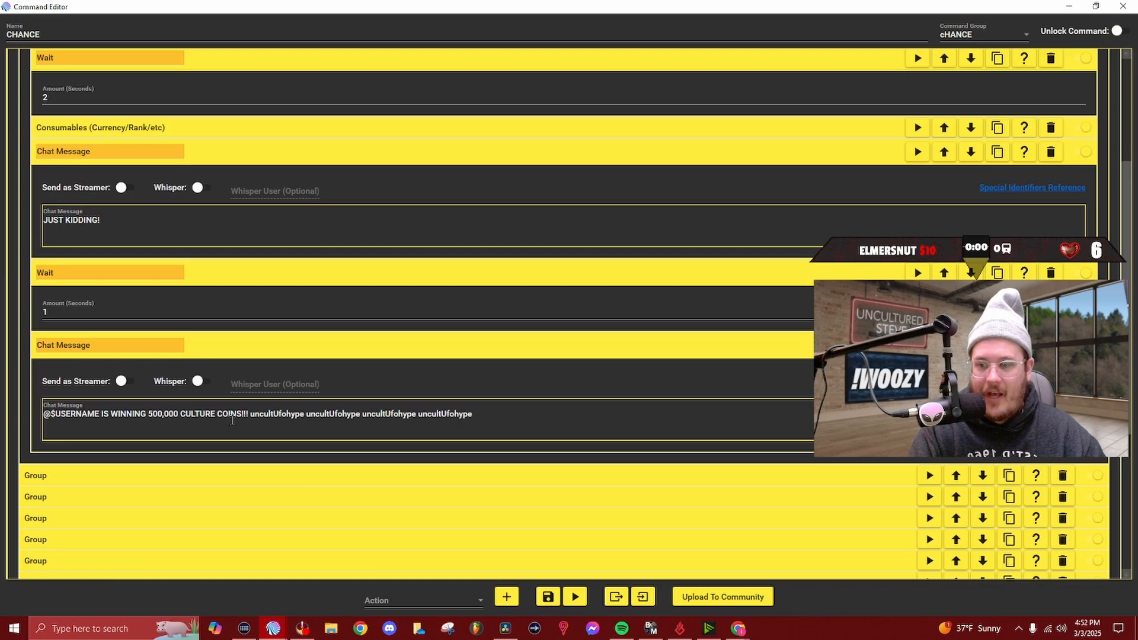
Expand the first group's opening Chat Message and review the whole sequence of messages and waits down to the last one
{"action": "scroll", "coordinate": [231, 420], "scroll_direction": "up", "scroll_amount": 5}
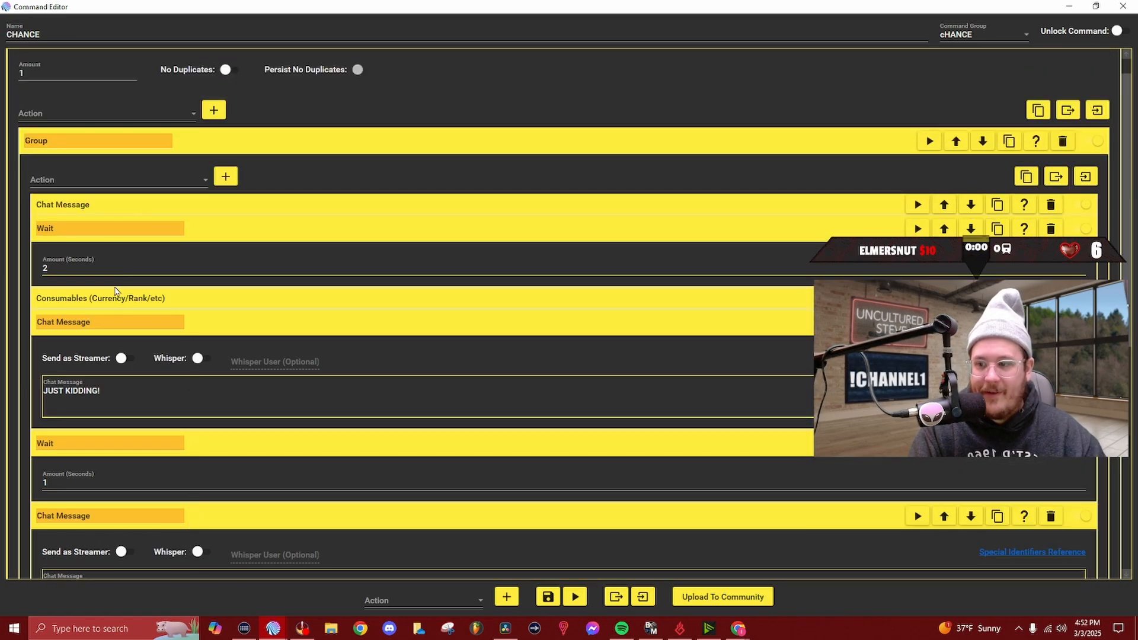
{"action": "left_click", "coordinate": [216, 209]}
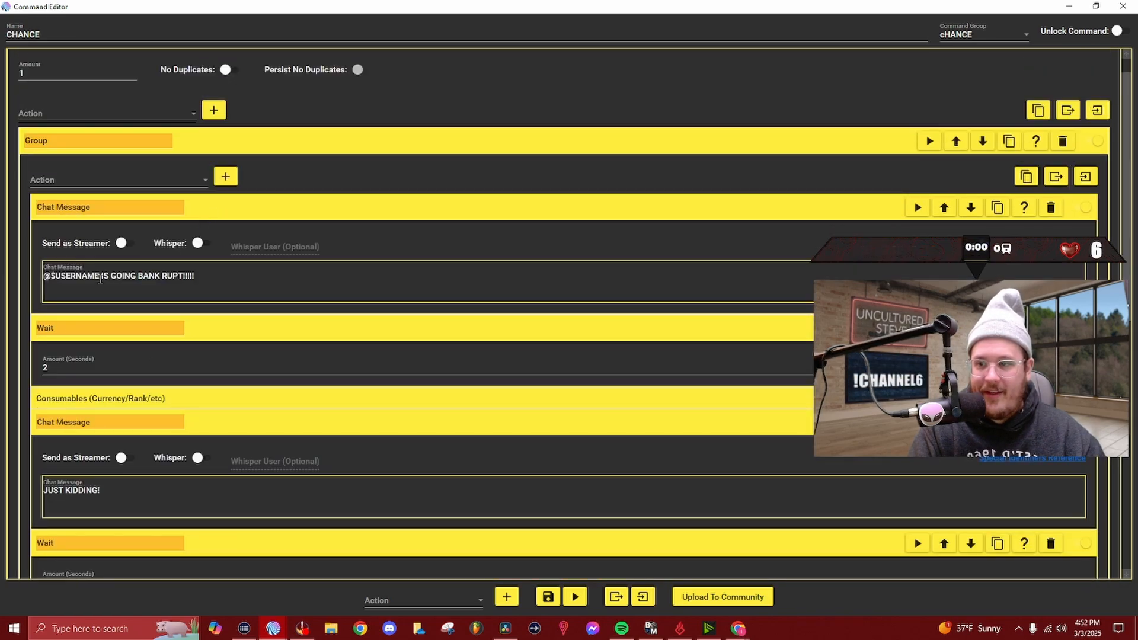
{"action": "scroll", "coordinate": [275, 283], "scroll_direction": "down", "scroll_amount": 2}
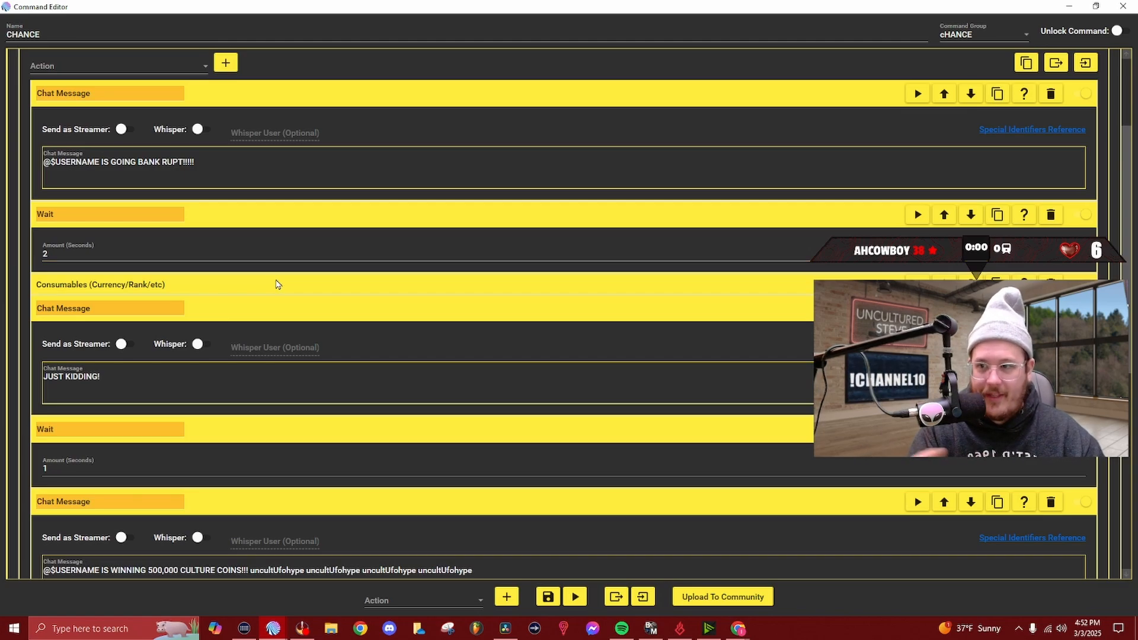
{"action": "scroll", "coordinate": [266, 274], "scroll_direction": "down", "scroll_amount": 1}
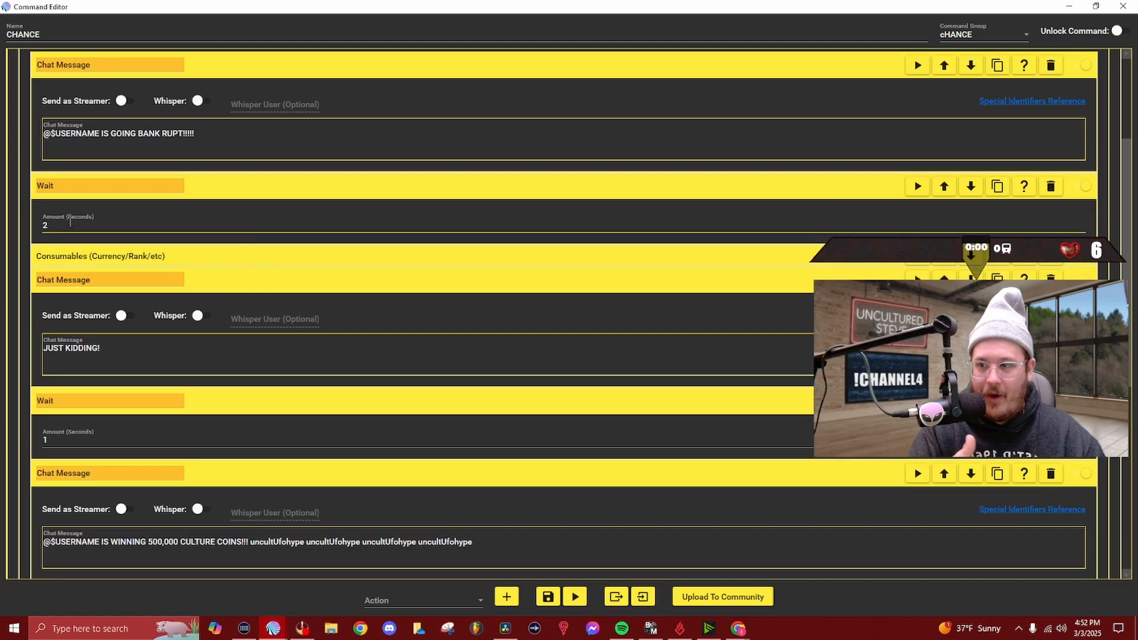
{"action": "scroll", "coordinate": [132, 355], "scroll_direction": "down", "scroll_amount": 2}
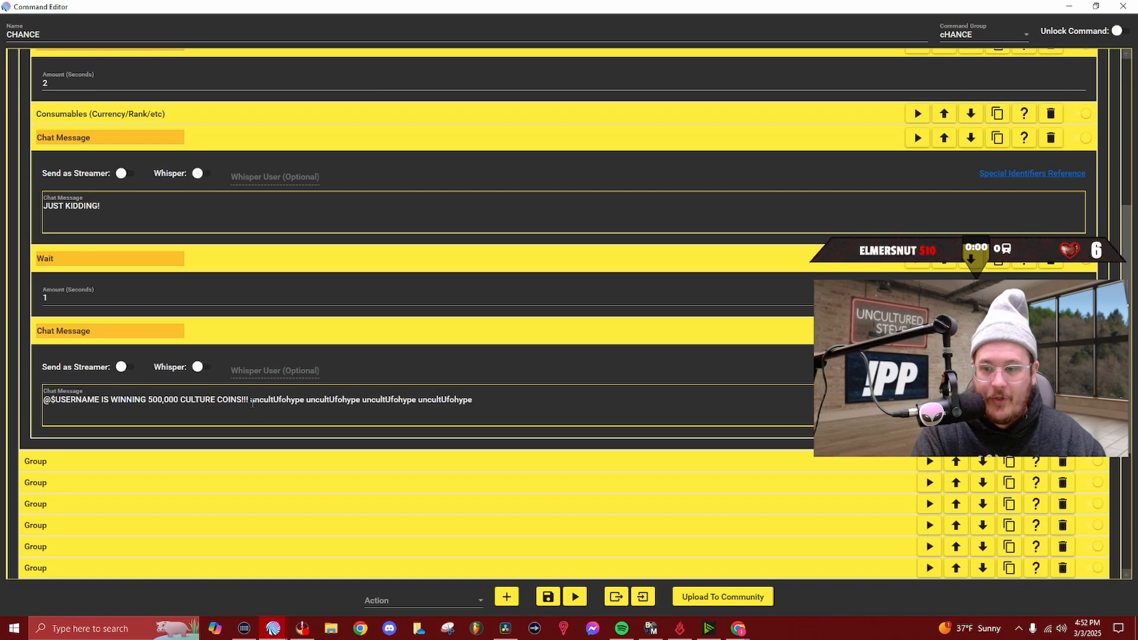
Highlight the first uncultUfohype emote name in the group's final Chat Message, and collapse the first group
{"action": "left_click_drag", "start_coordinate": [250, 401], "coordinate": [305, 403]}
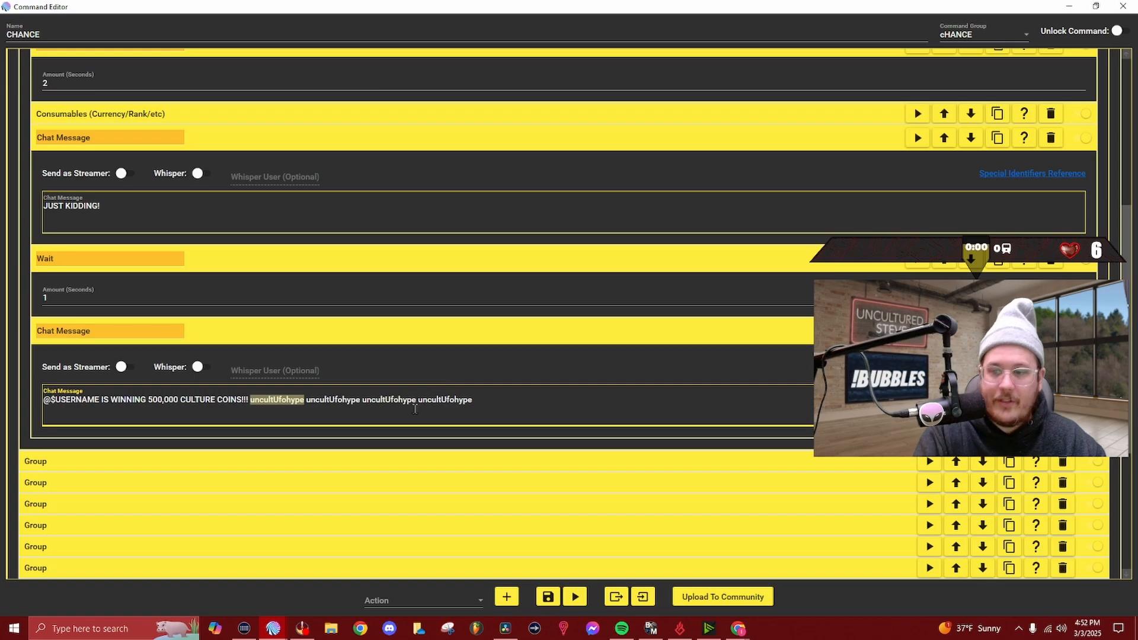
{"action": "left_click", "coordinate": [507, 409]}
{"action": "scroll", "coordinate": [280, 400], "scroll_direction": "up", "scroll_amount": 5}
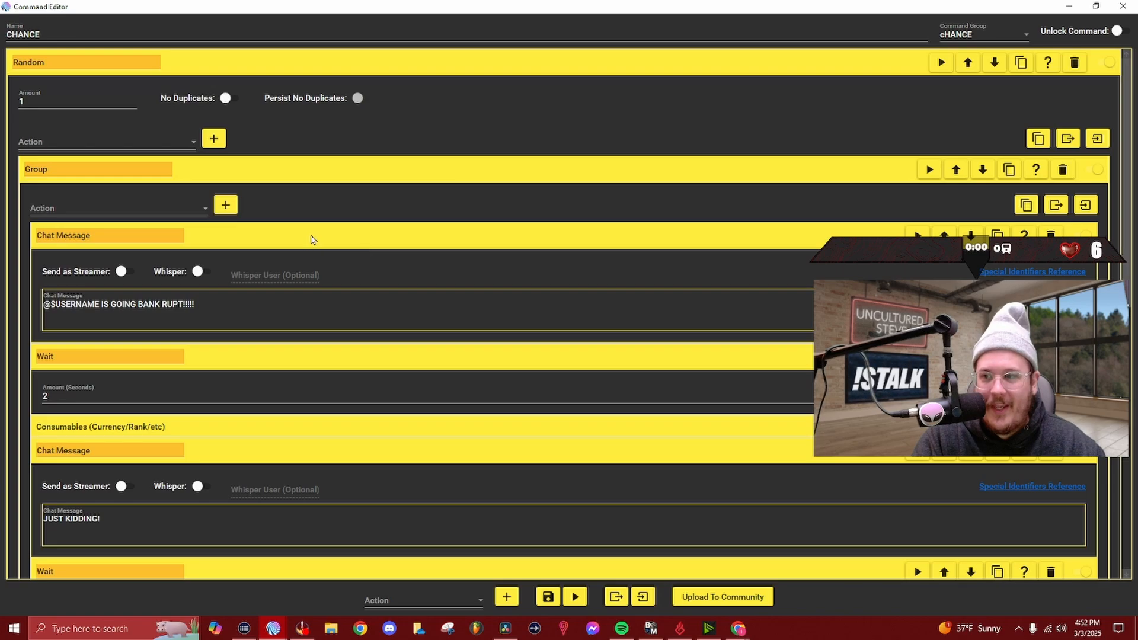
{"action": "left_click", "coordinate": [335, 172]}
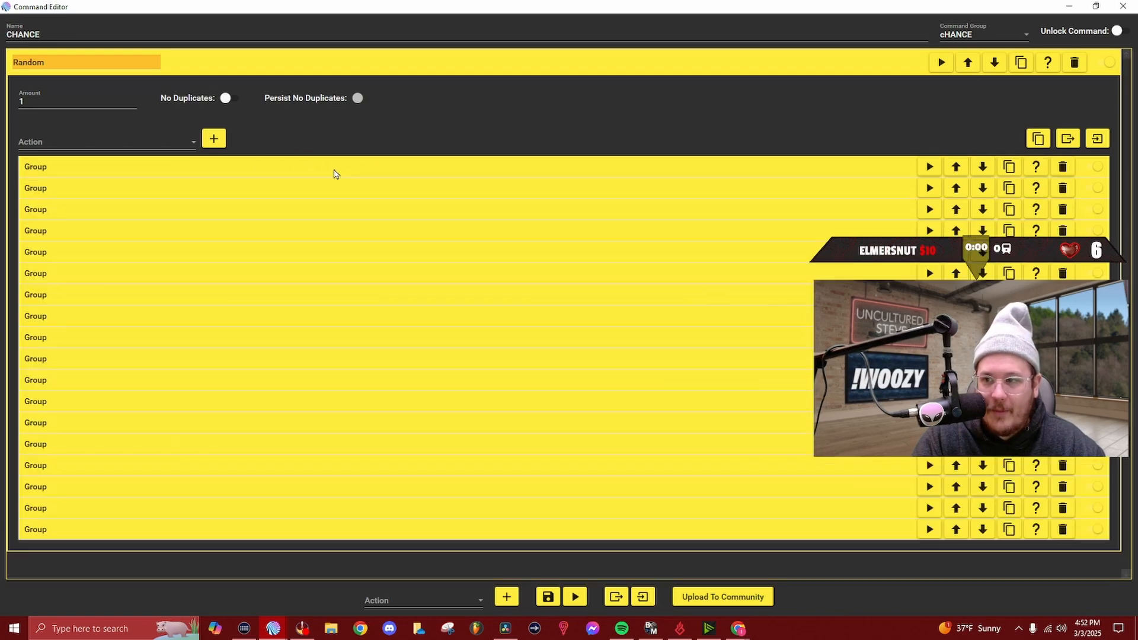
Expand the third, fourth and fifth groups and the Chat Message in each to compare the prizes they announce
{"action": "left_click", "coordinate": [79, 209]}
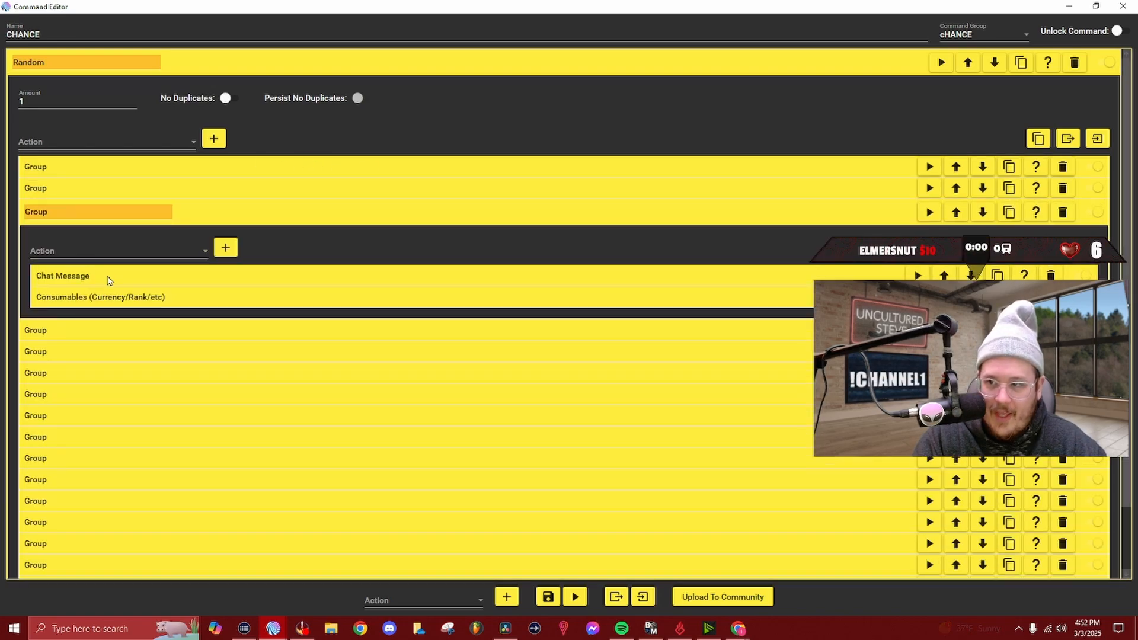
{"action": "left_click", "coordinate": [129, 279]}
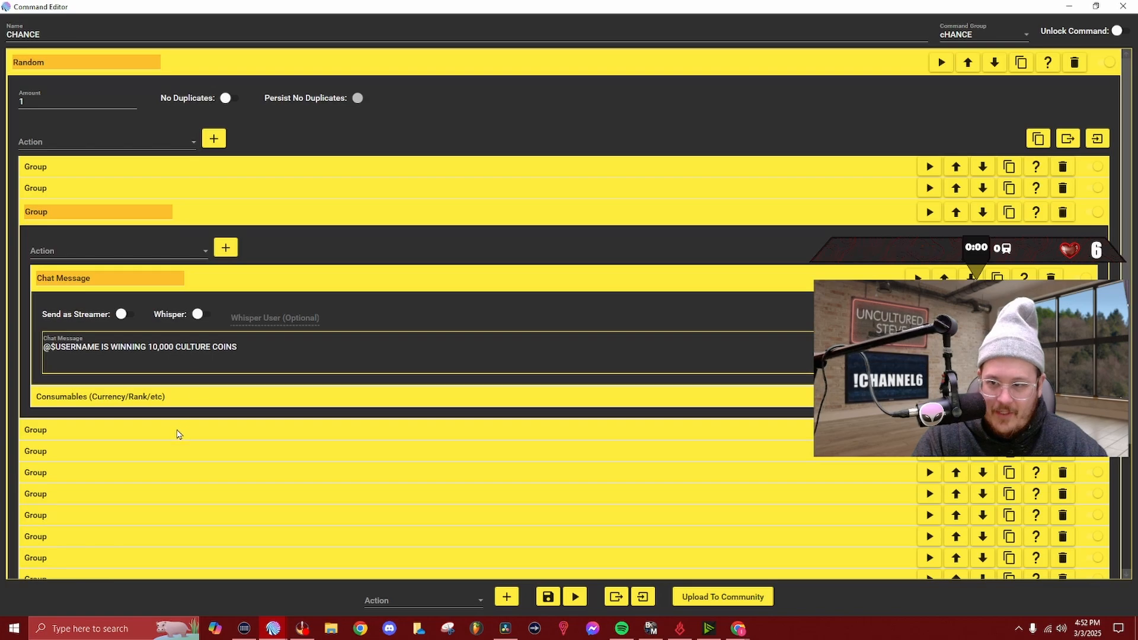
{"action": "left_click", "coordinate": [175, 431]}
{"action": "scroll", "coordinate": [172, 409], "scroll_direction": "down", "scroll_amount": 4}
{"action": "left_click", "coordinate": [164, 382]}
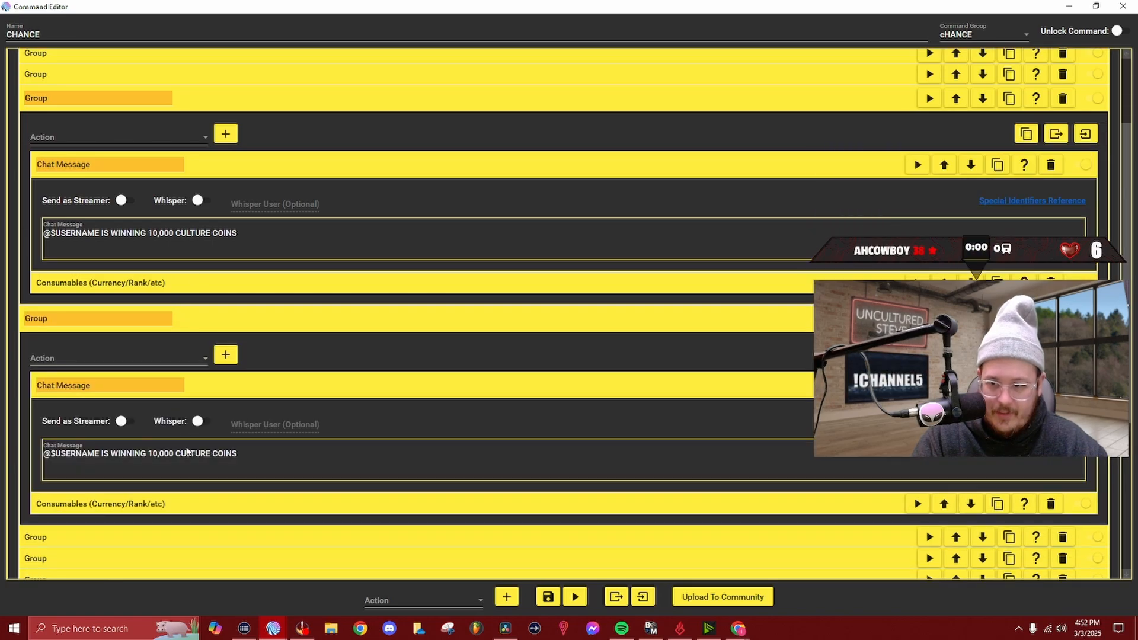
{"action": "scroll", "coordinate": [160, 415], "scroll_direction": "down", "scroll_amount": 4}
{"action": "left_click", "coordinate": [158, 423]}
{"action": "scroll", "coordinate": [153, 392], "scroll_direction": "down", "scroll_amount": 4}
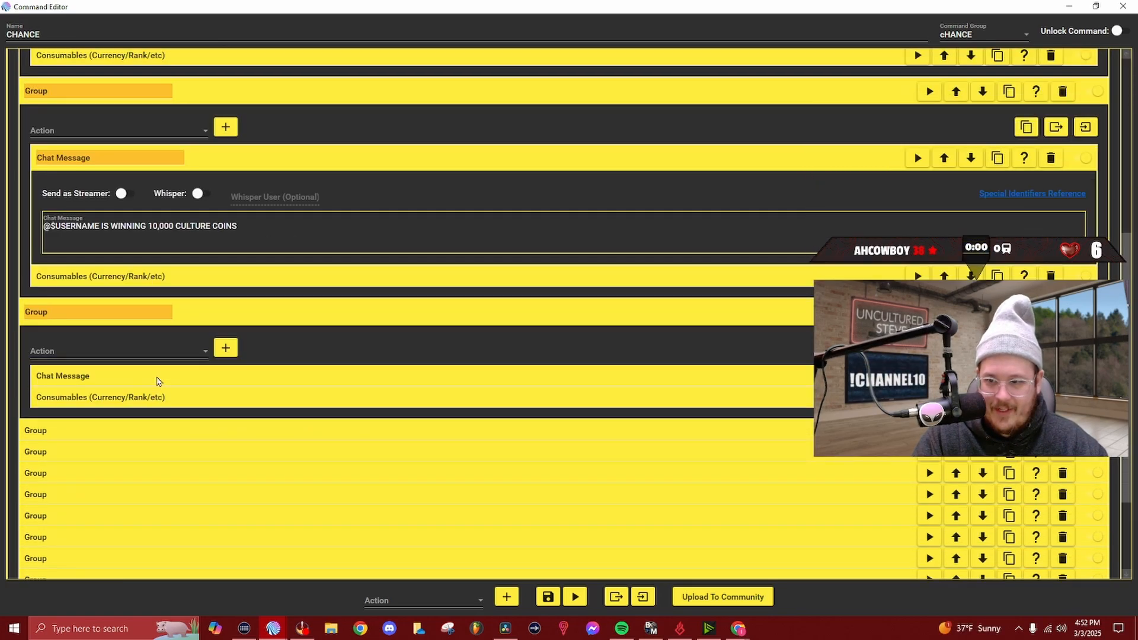
{"action": "left_click", "coordinate": [159, 381]}
{"action": "scroll", "coordinate": [173, 415], "scroll_direction": "down", "scroll_amount": 8}
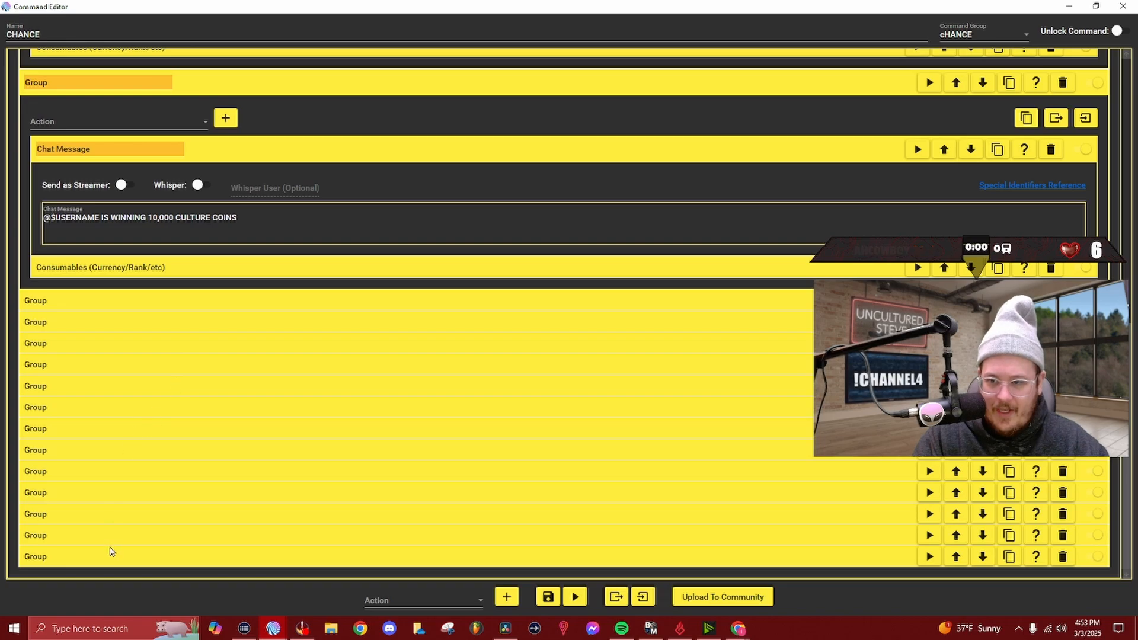
Expand the last group with its Chat Message, and the group just above it, to inspect their contents
{"action": "left_click", "coordinate": [111, 552]}
{"action": "scroll", "coordinate": [118, 534], "scroll_direction": "down", "scroll_amount": 4}
{"action": "left_click", "coordinate": [159, 525]}
{"action": "scroll", "coordinate": [177, 498], "scroll_direction": "down", "scroll_amount": 2}
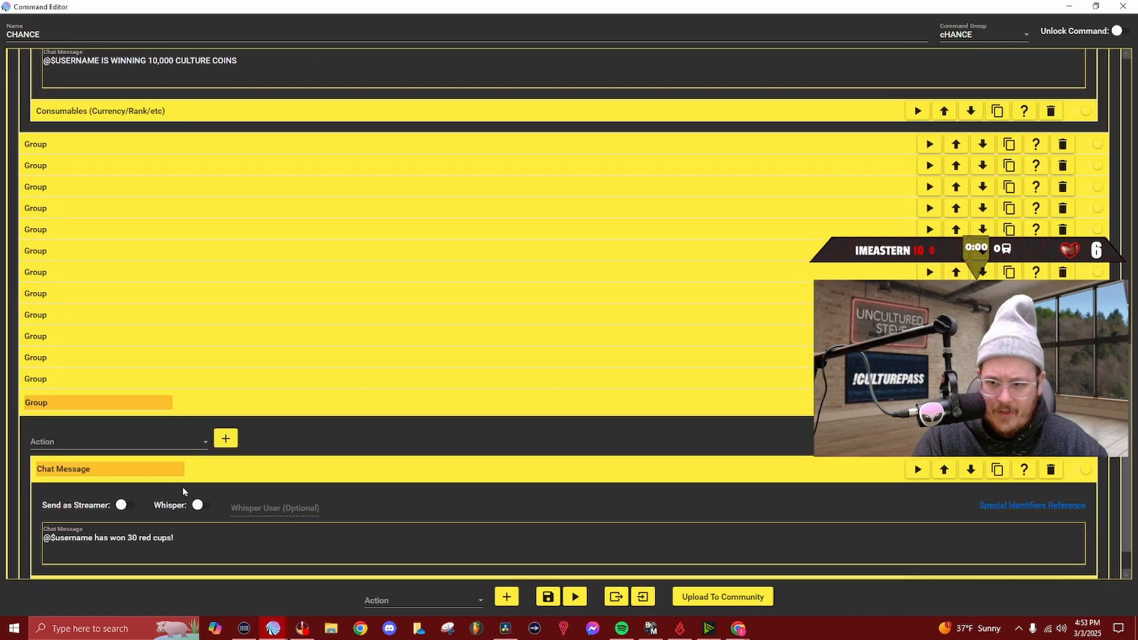
{"action": "scroll", "coordinate": [182, 510], "scroll_direction": "down", "scroll_amount": 1}
{"action": "left_click", "coordinate": [117, 357]}
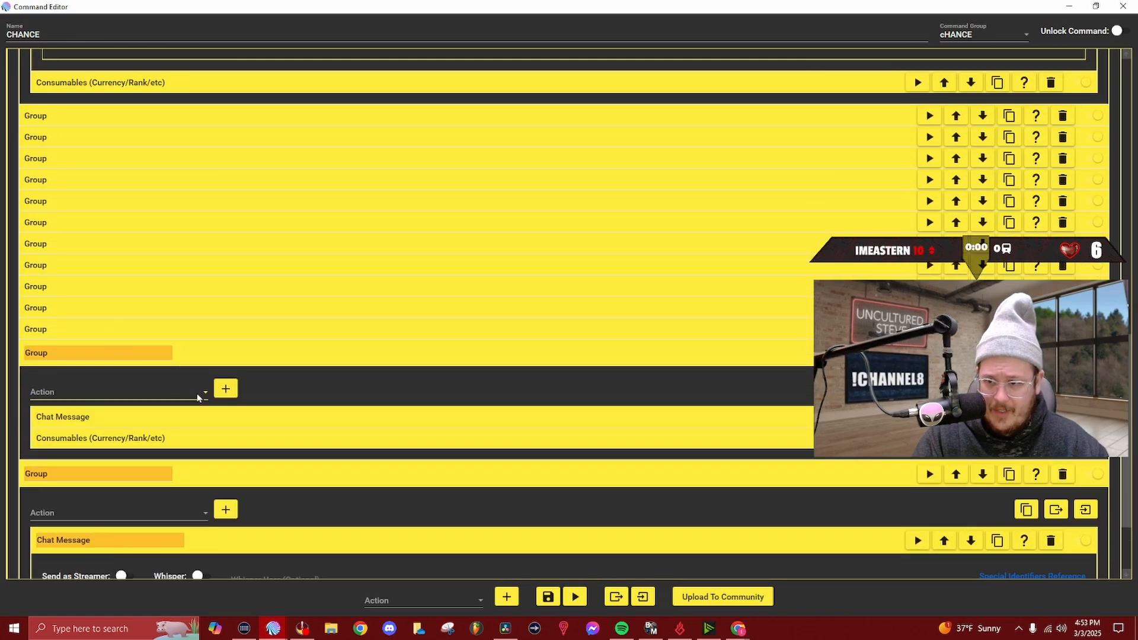
{"action": "scroll", "coordinate": [190, 400], "scroll_direction": "down", "scroll_amount": 4}
{"action": "scroll", "coordinate": [151, 427], "scroll_direction": "up", "scroll_amount": 4}
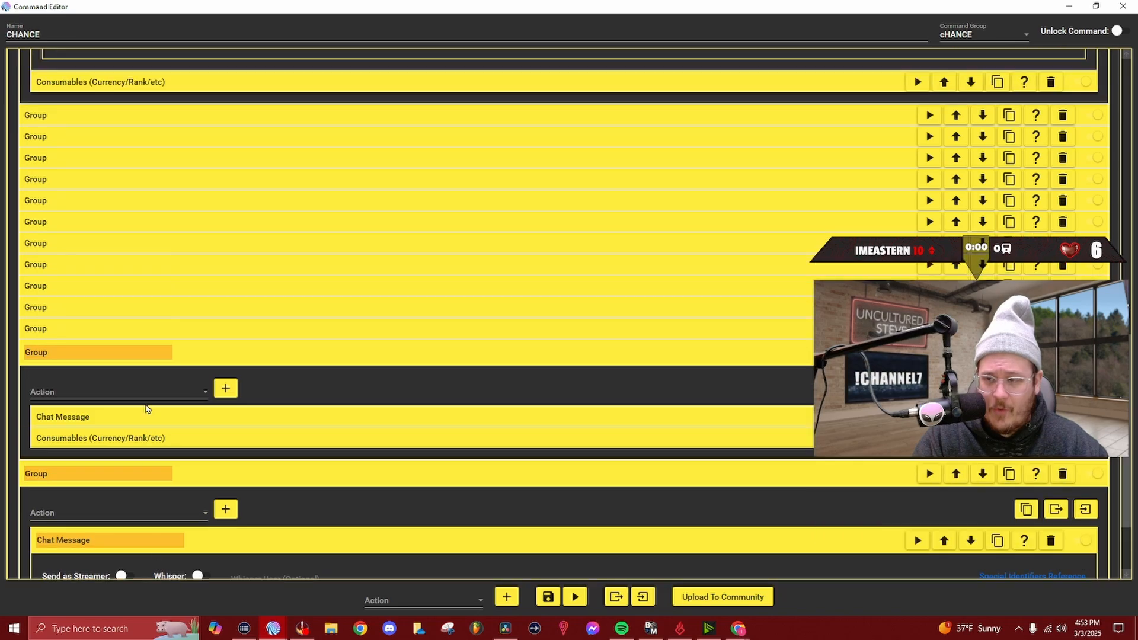
Collapse the entire Random action of the CHANCE action group
{"action": "scroll", "coordinate": [146, 406], "scroll_direction": "up", "scroll_amount": 2}
{"action": "scroll", "coordinate": [149, 386], "scroll_direction": "up", "scroll_amount": 10}
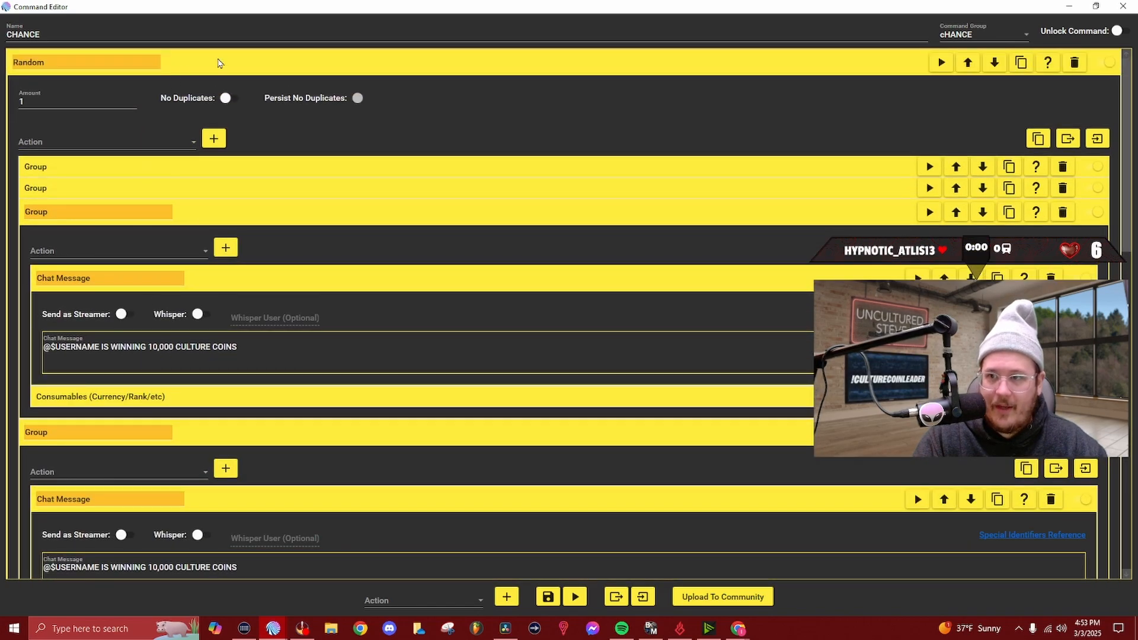
{"action": "left_click", "coordinate": [219, 59]}
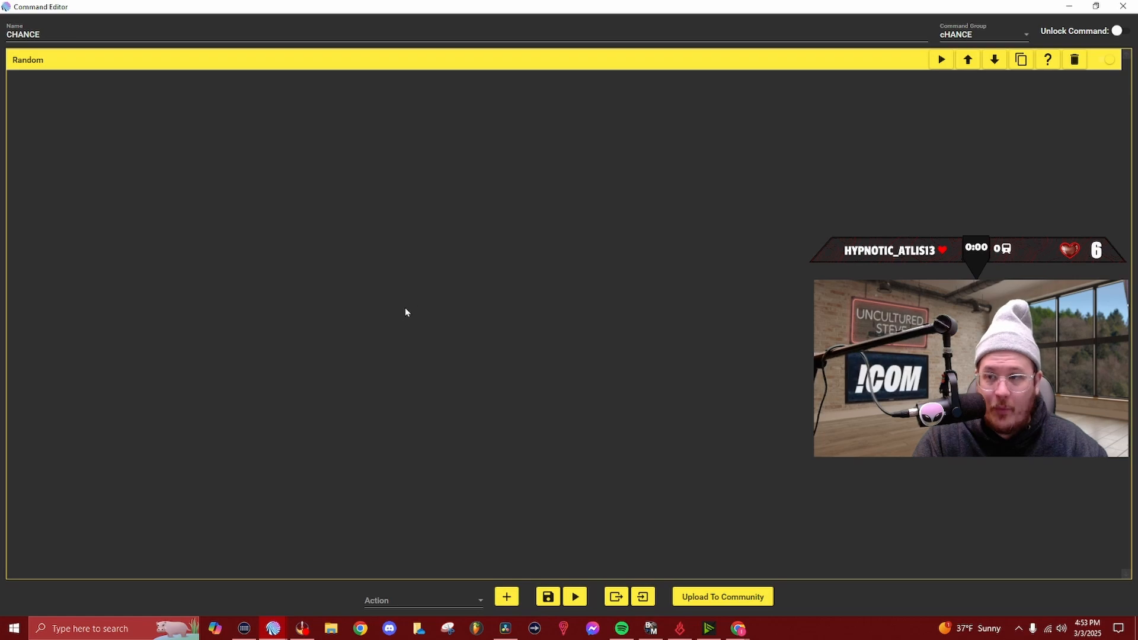